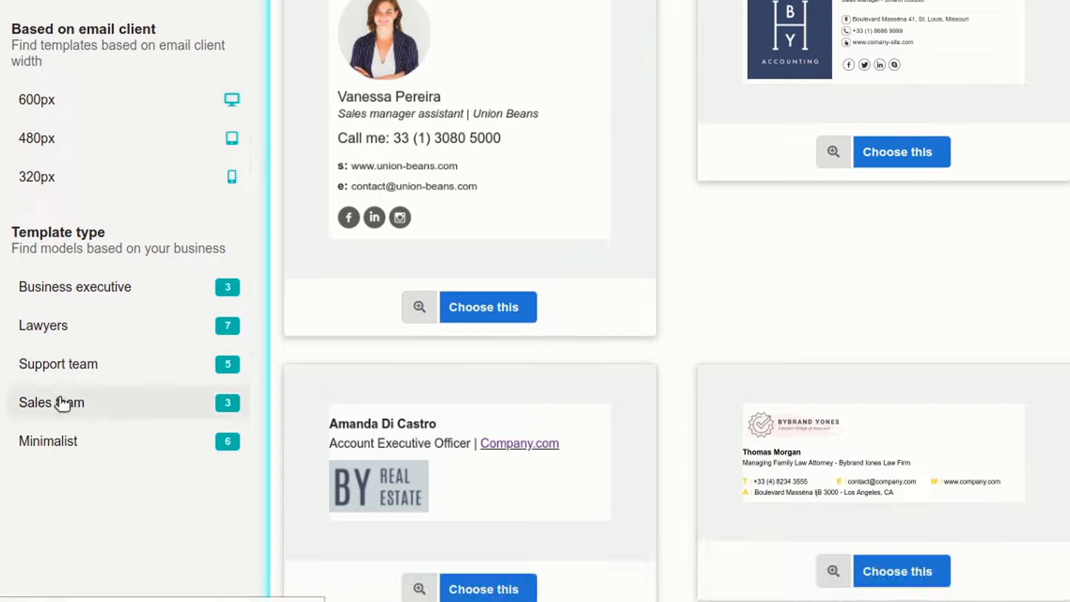
Filter templates to Minimalist, preview the chat-style round-photo template, and start a signature from it.
{"action": "left_click", "coordinate": [127, 449]}
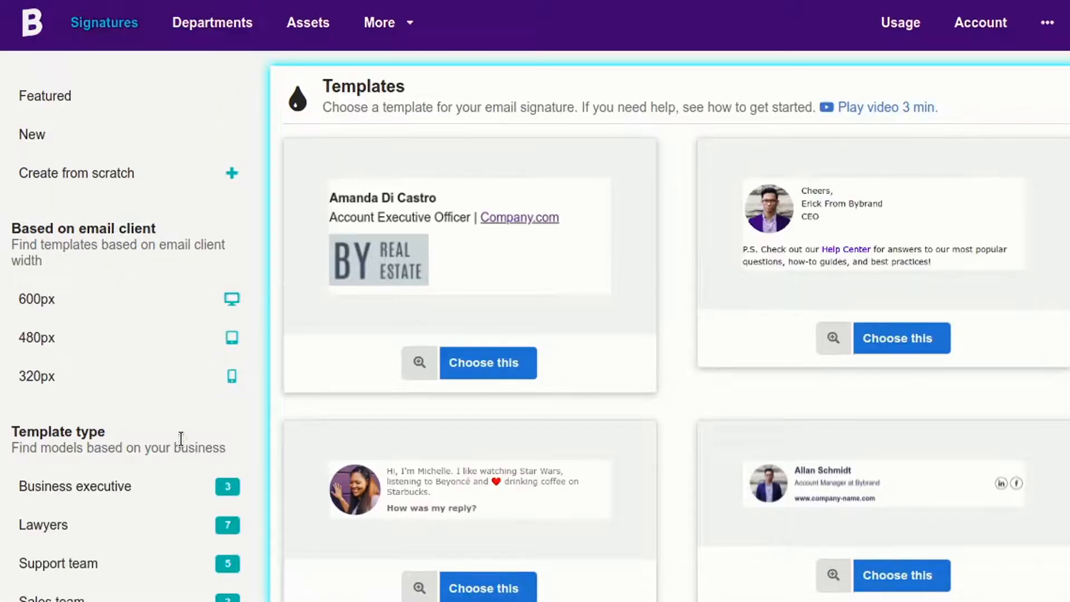
{"action": "scroll", "coordinate": [702, 186], "scroll_direction": "down", "scroll_amount": 3}
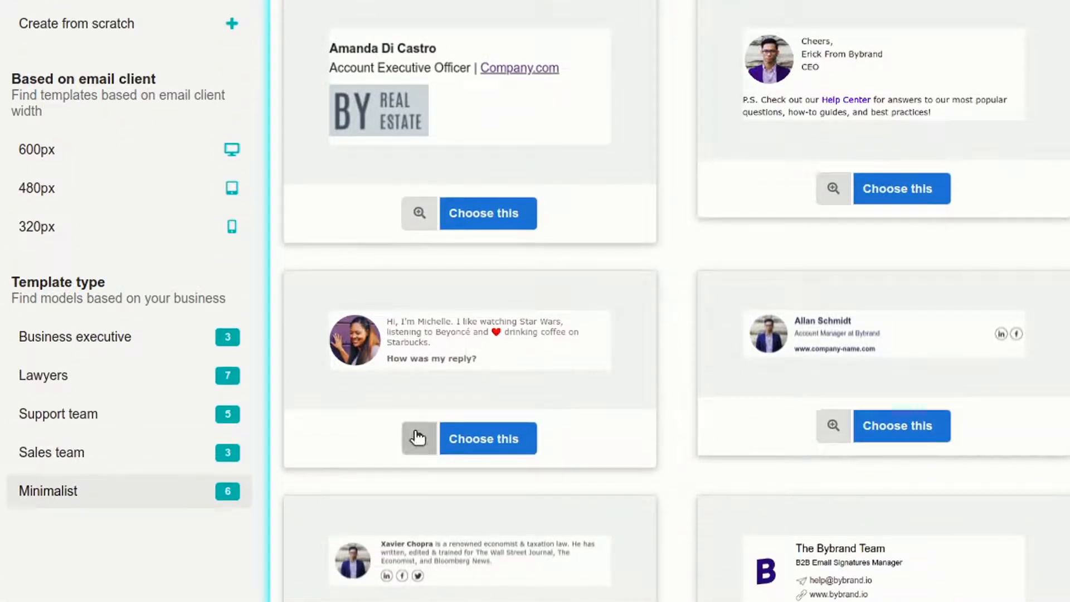
{"action": "left_click", "coordinate": [415, 435]}
{"action": "left_click", "coordinate": [395, 401]}
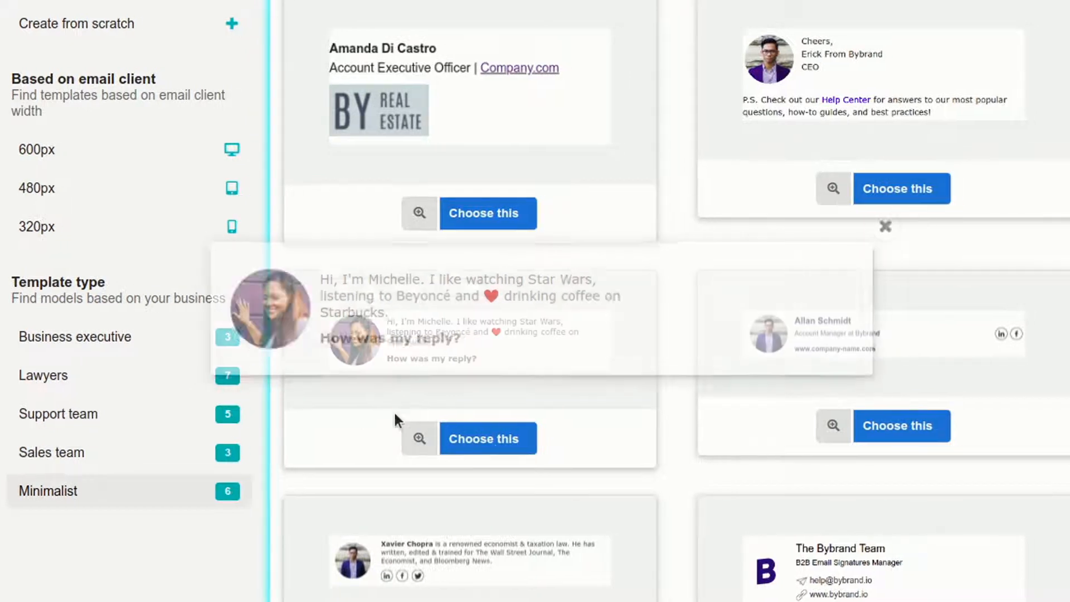
{"action": "left_click", "coordinate": [496, 437]}
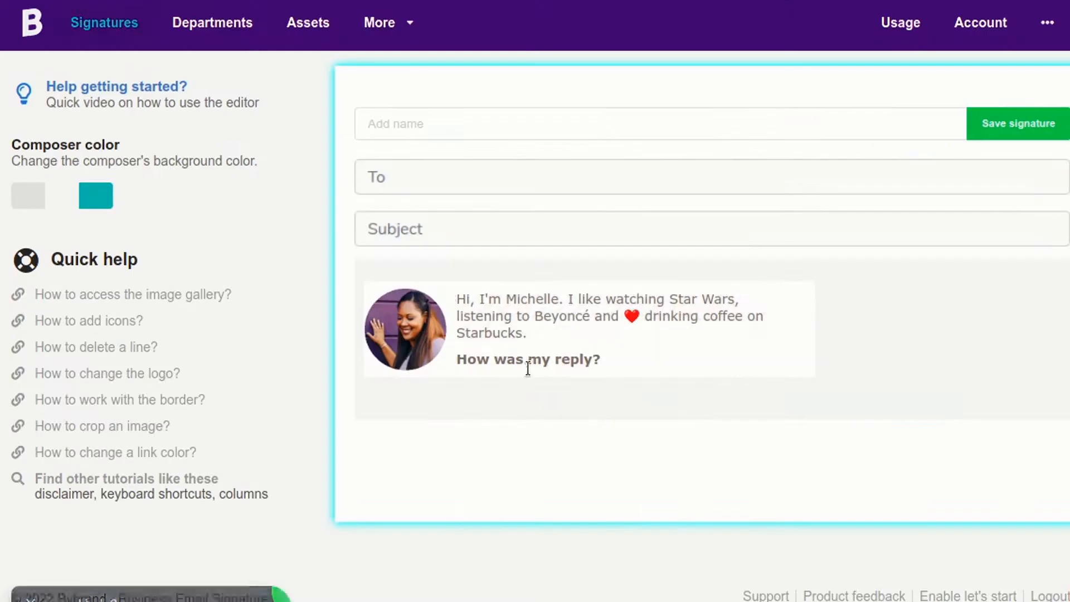
Replace the round photo with a curly-haired woman from the Image gallery, shrunk to the original size.
{"action": "left_click", "coordinate": [424, 337]}
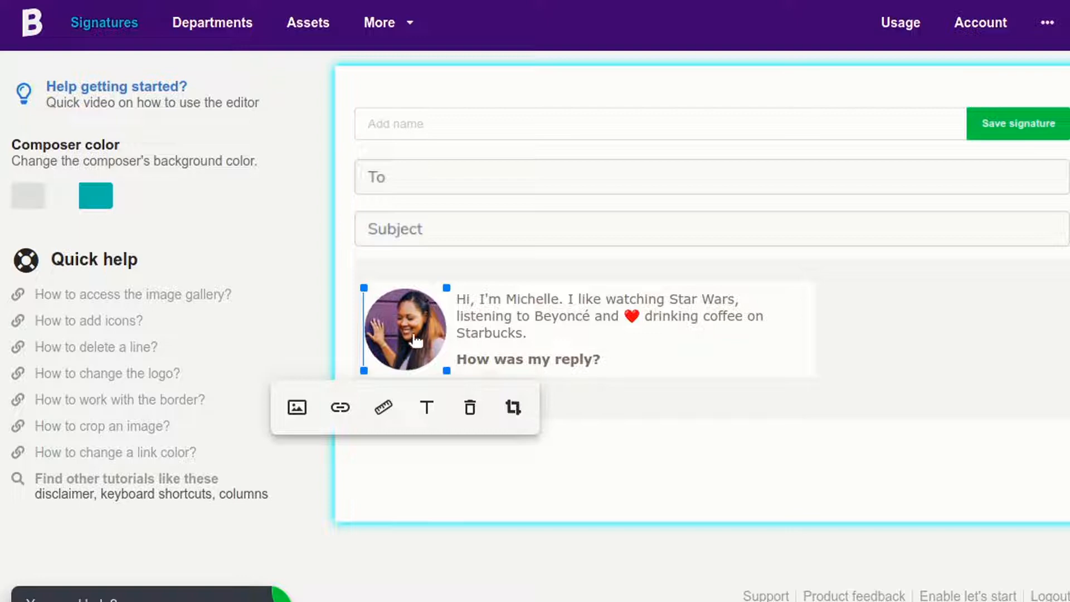
{"action": "left_click", "coordinate": [298, 407]}
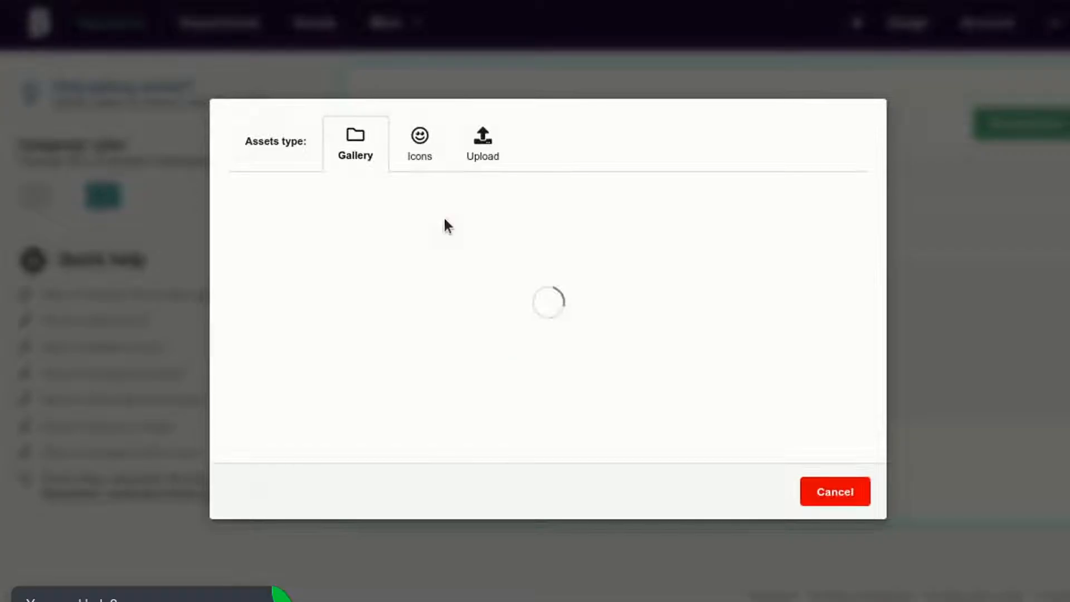
{"action": "scroll", "coordinate": [736, 307], "scroll_direction": "down", "scroll_amount": 9}
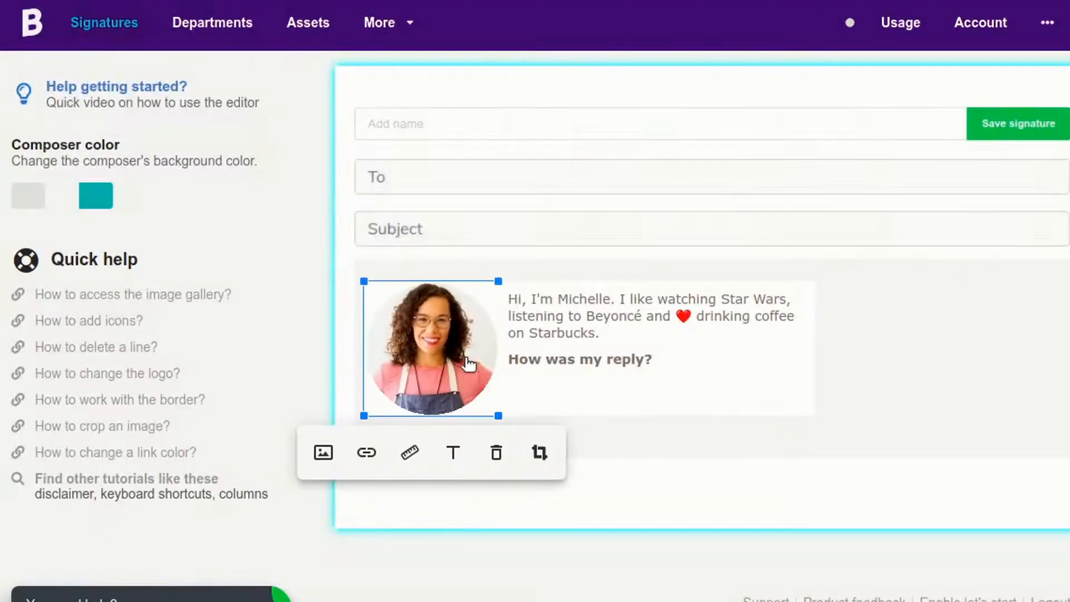
{"action": "left_click_drag", "start_coordinate": [503, 418], "coordinate": [447, 361]}
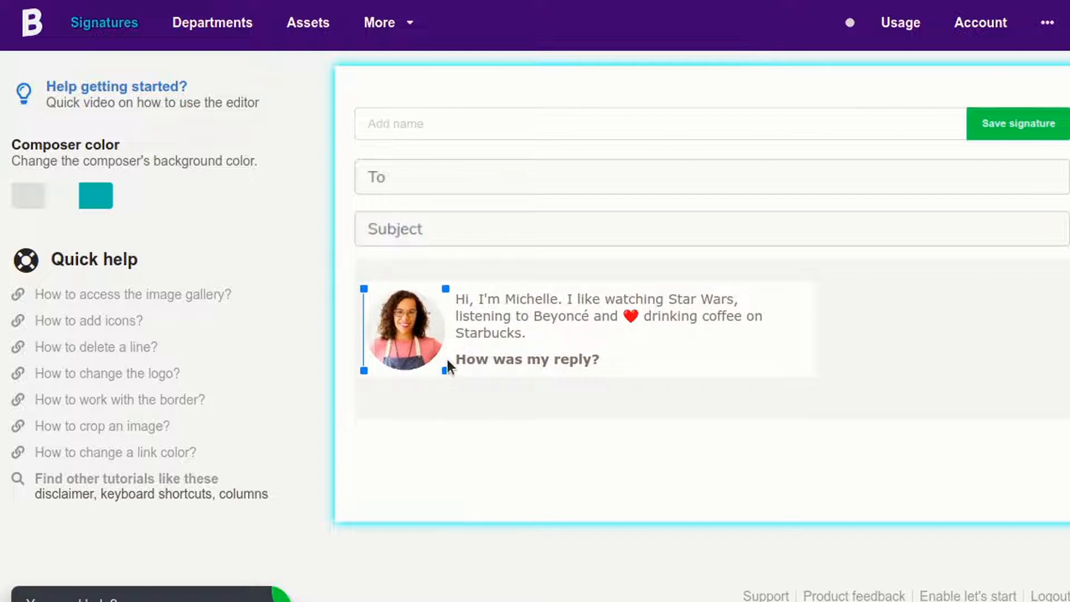
Delete the 'How was my reply?' line and its empty row, and bold the greeting's name.
{"action": "left_click", "coordinate": [625, 361]}
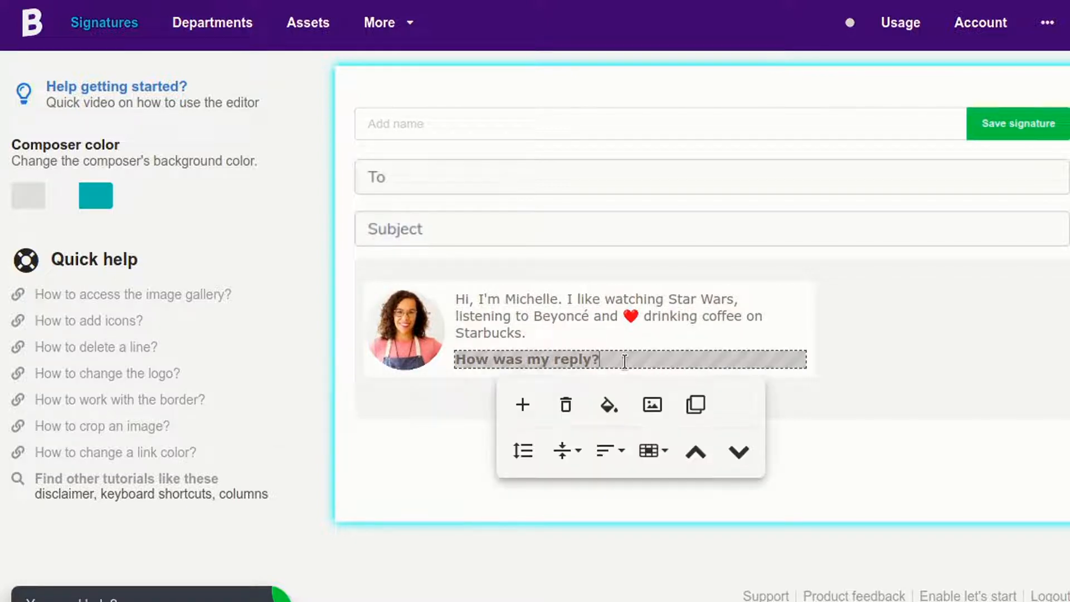
{"action": "left_click", "coordinate": [567, 402]}
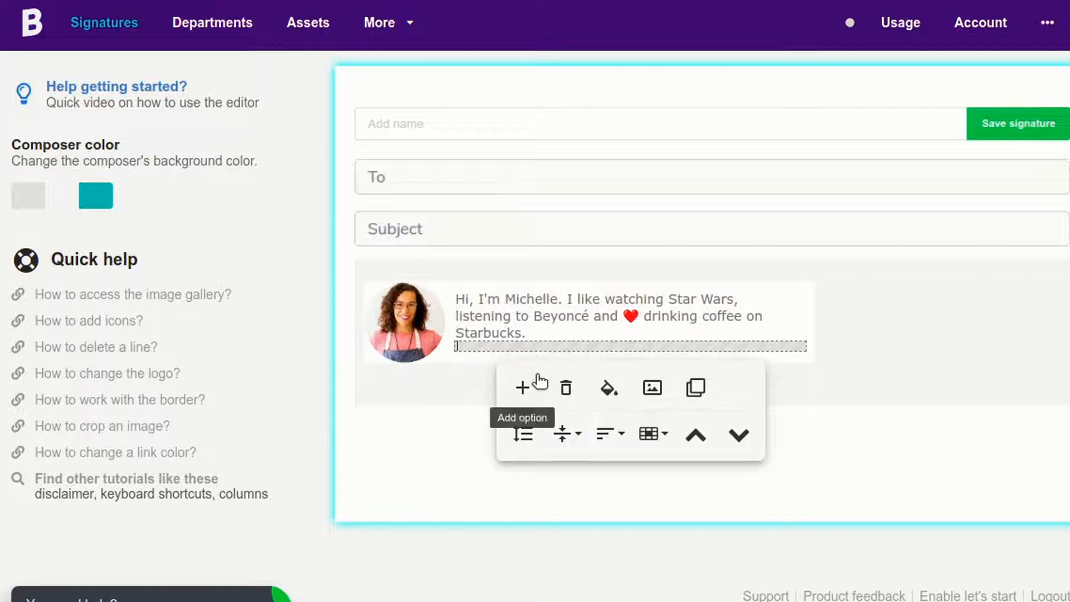
{"action": "left_click", "coordinate": [567, 387]}
{"action": "double_click", "coordinate": [536, 300]}
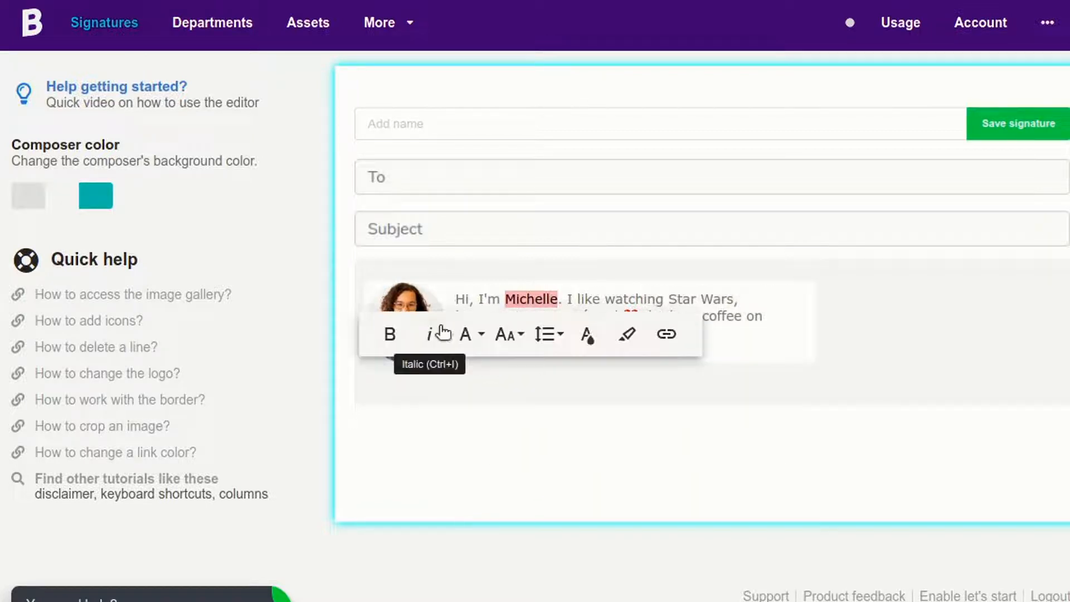
{"action": "left_click", "coordinate": [390, 335]}
{"action": "left_click", "coordinate": [466, 401]}
Name the signature 'Internal communication', save it, and copy it from the paste-in-email view.
{"action": "left_click", "coordinate": [458, 129]}
{"action": "type", "text": "internal communication"}
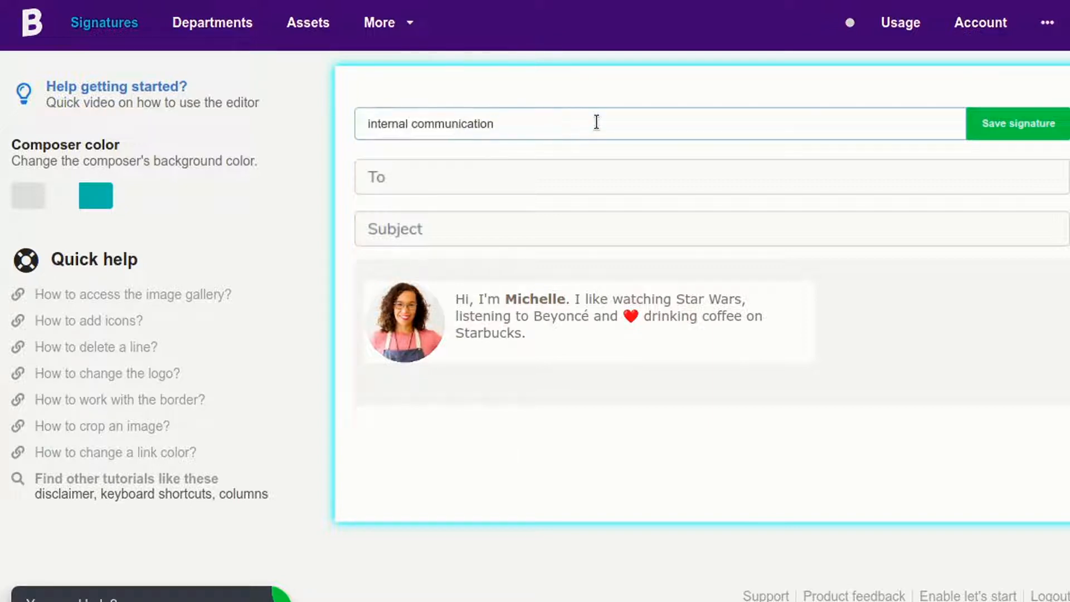
{"action": "key", "text": "Home"}
{"action": "key", "text": "Delete"}
{"action": "type", "text": "I"}
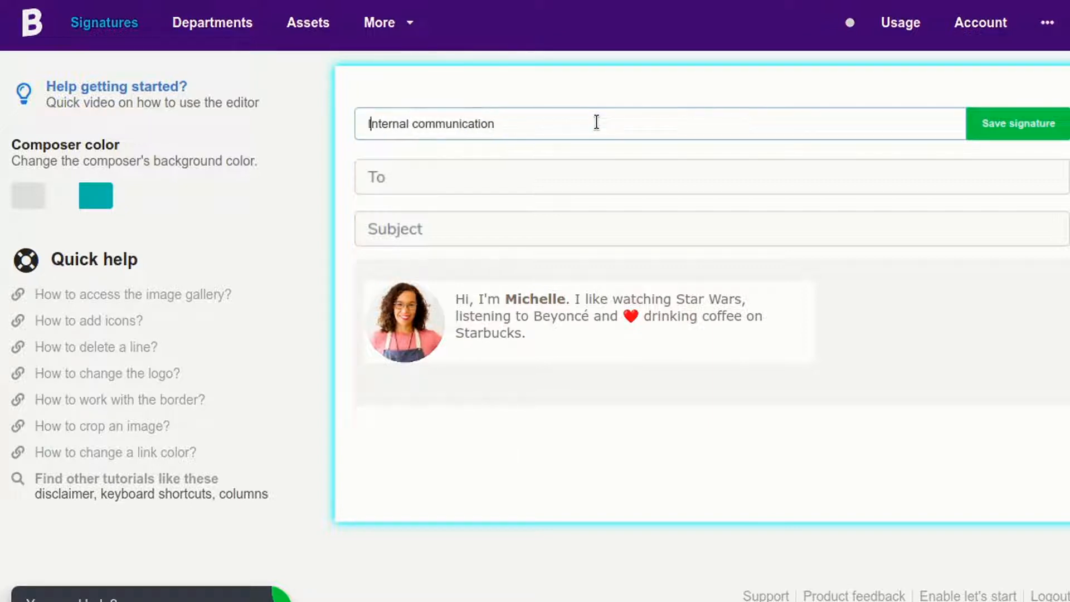
{"action": "left_click", "coordinate": [982, 120]}
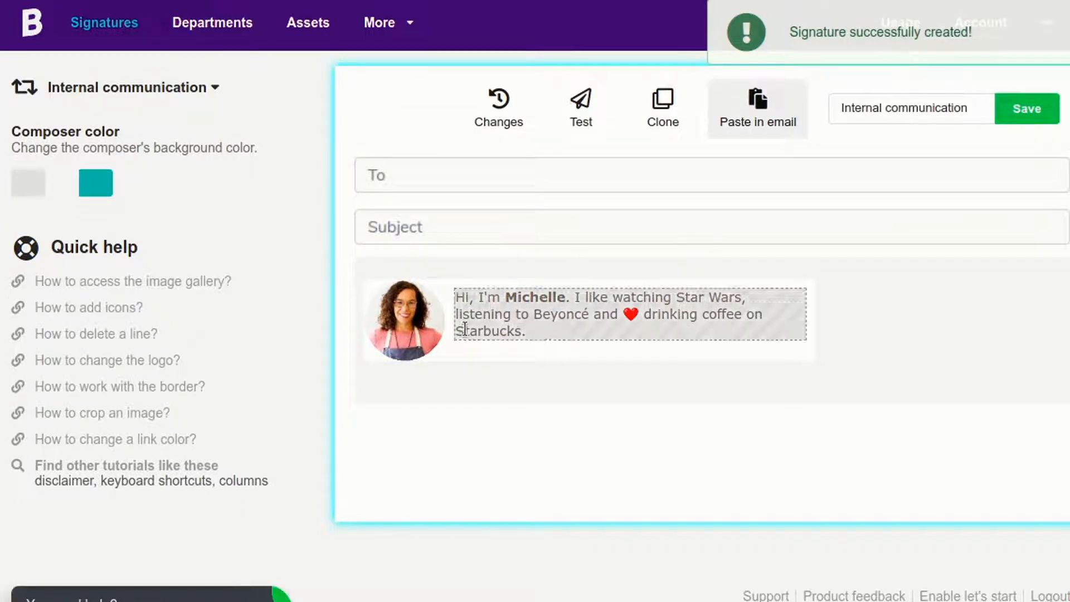
{"action": "left_click", "coordinate": [749, 124]}
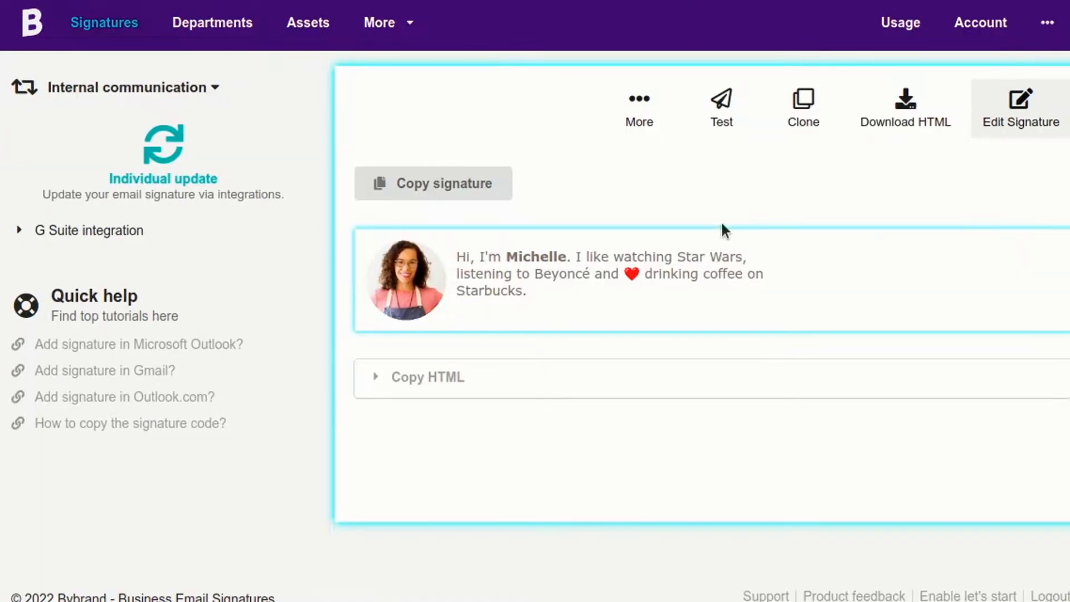
{"action": "left_click", "coordinate": [422, 188]}
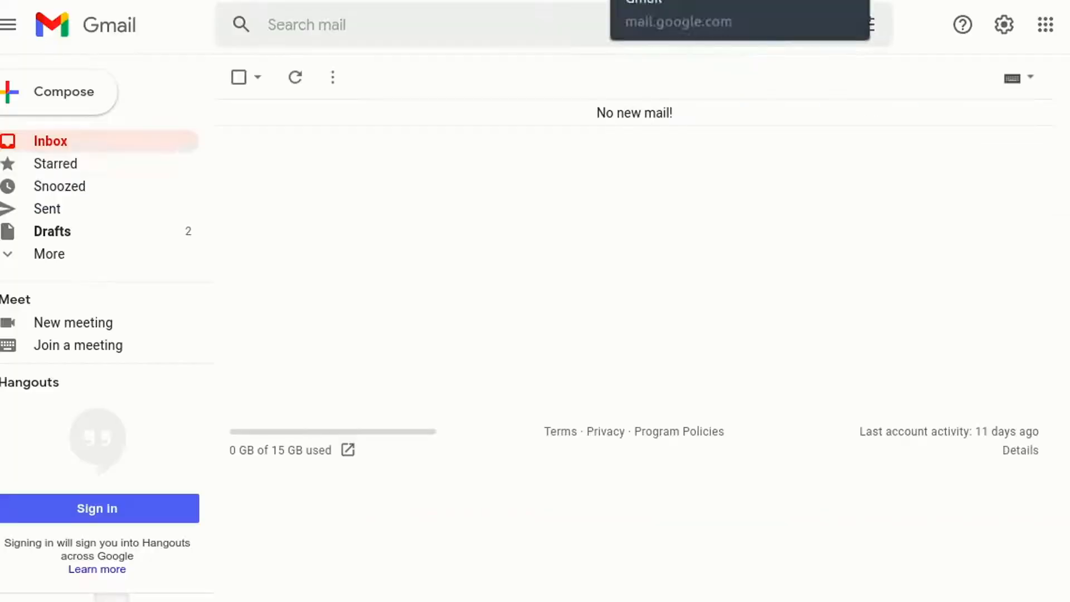
In Gmail's full settings, create a new signature named 'Internal'.
{"action": "left_click", "coordinate": [685, 1]}
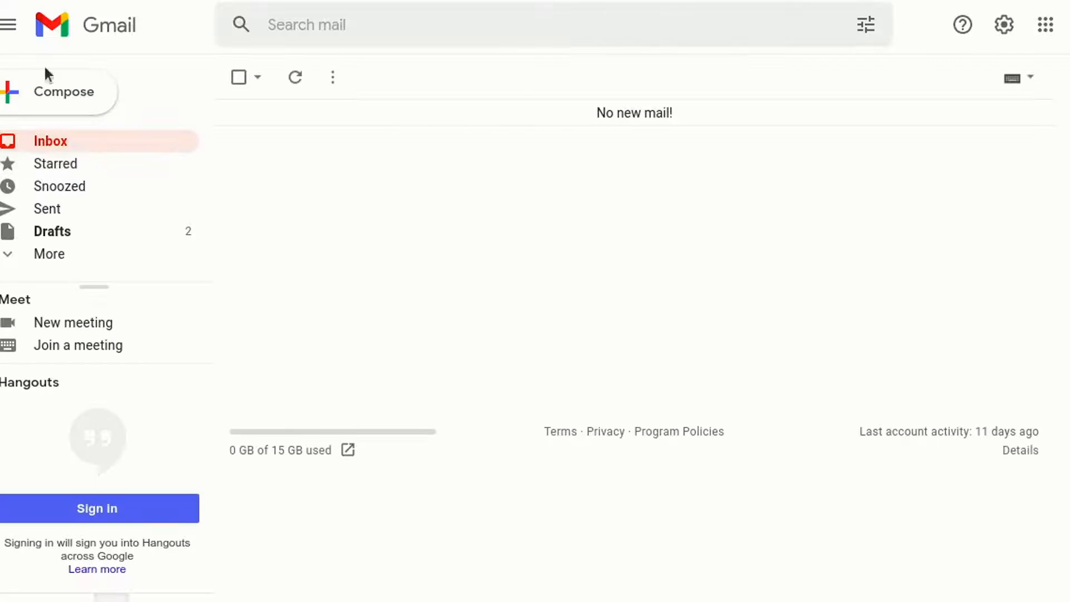
{"action": "left_click", "coordinate": [1003, 26]}
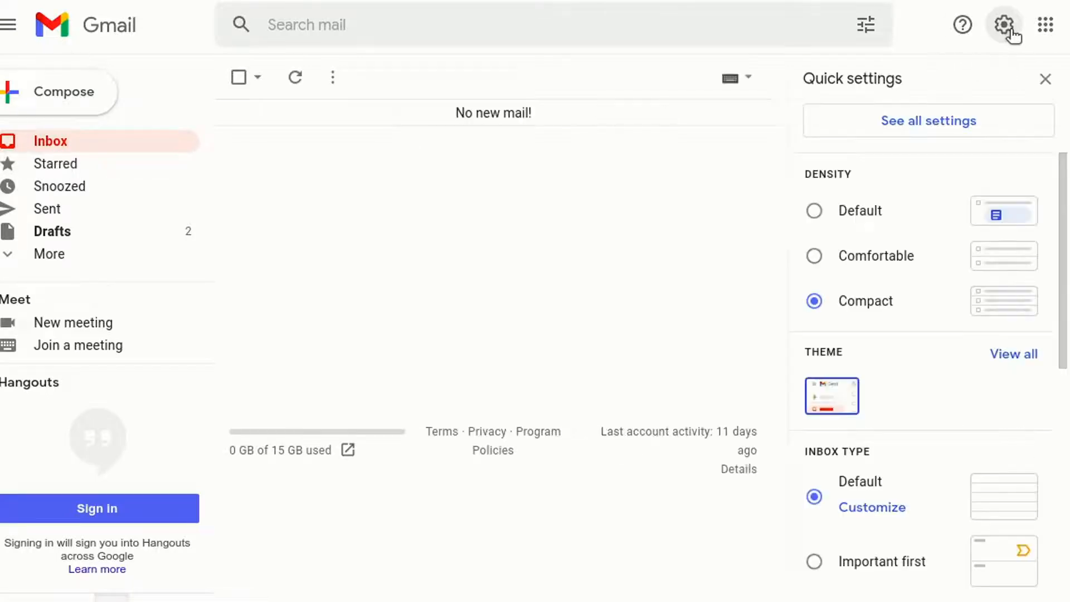
{"action": "left_click", "coordinate": [935, 126]}
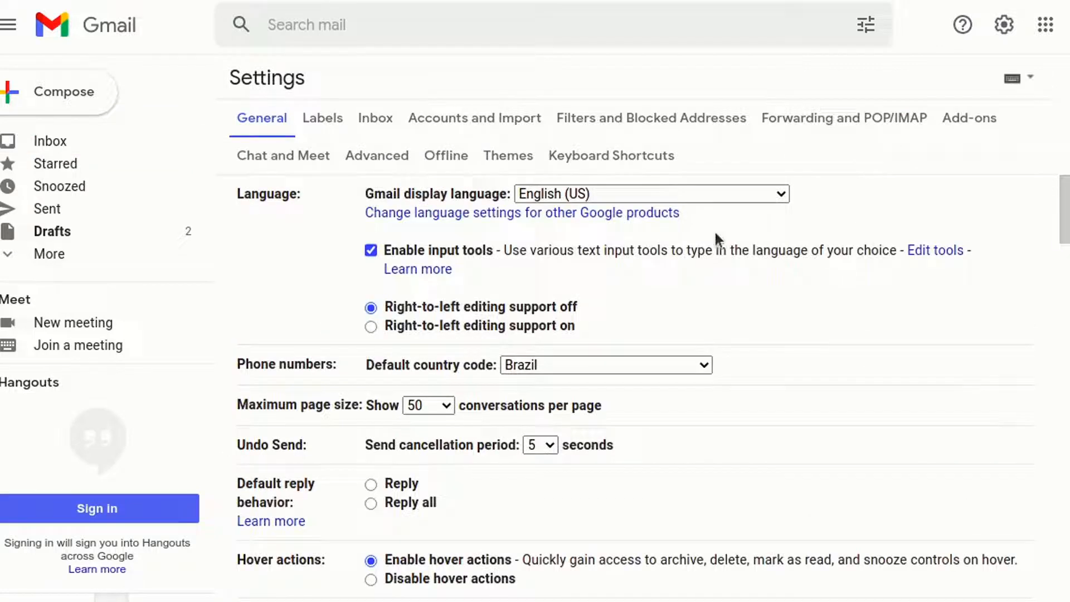
{"action": "mouse_move", "coordinate": [1058, 203]}
{"action": "left_mouse_down"}
{"action": "mouse_move", "coordinate": [1031, 428]}
{"action": "mouse_move", "coordinate": [1033, 535]}
{"action": "left_mouse_up"}
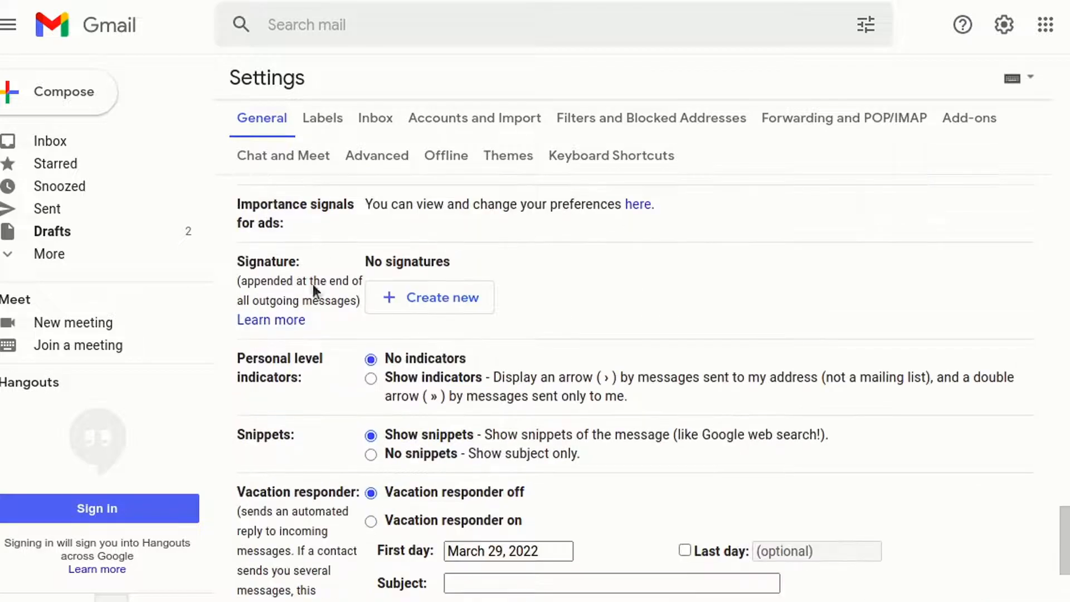
{"action": "left_click", "coordinate": [397, 297]}
{"action": "type", "text": "In"}
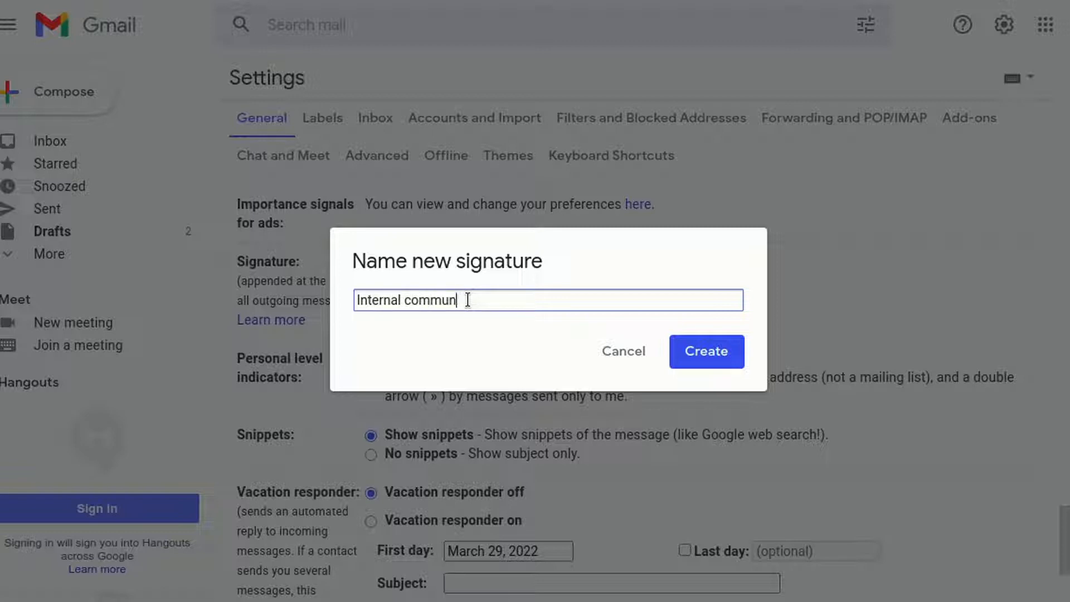
{"action": "type", "text": "ternal"}
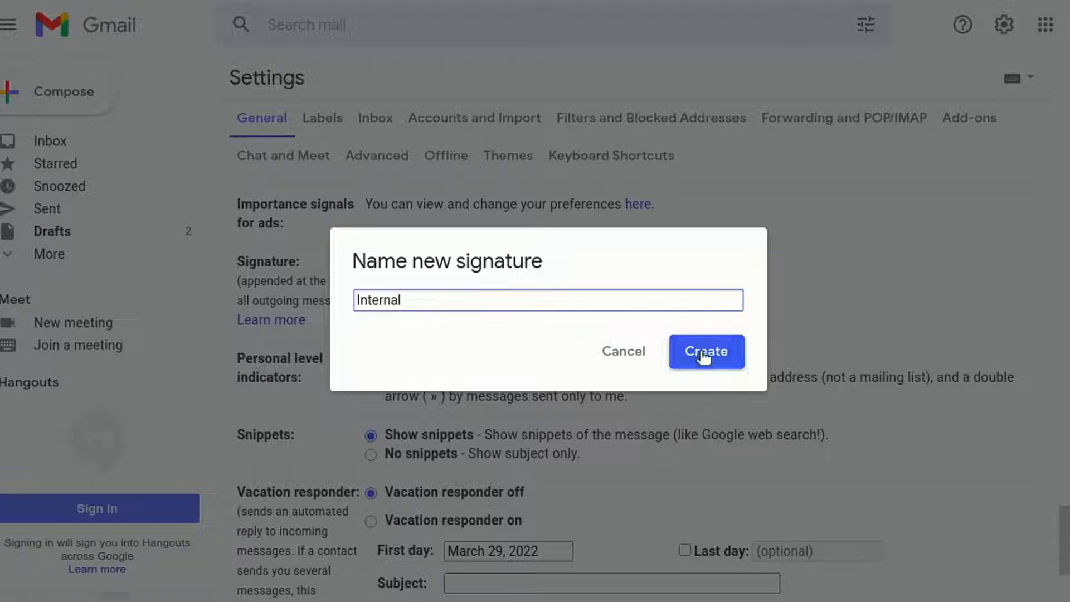
{"action": "left_click", "coordinate": [707, 351]}
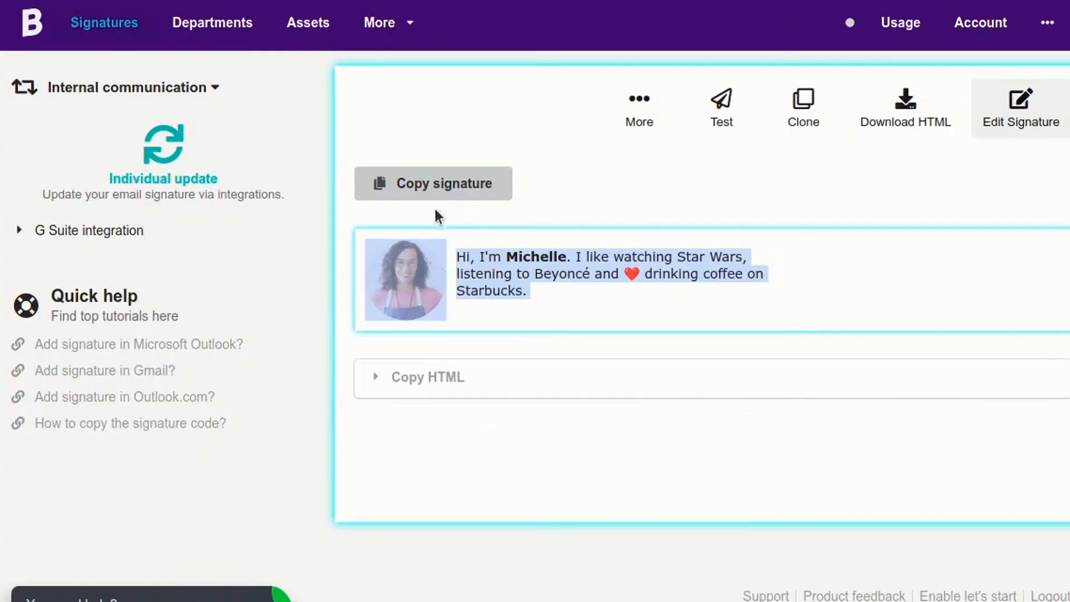
Paste the copied Bybrand signature into the empty Internal signature box.
{"action": "left_click", "coordinate": [434, 185]}
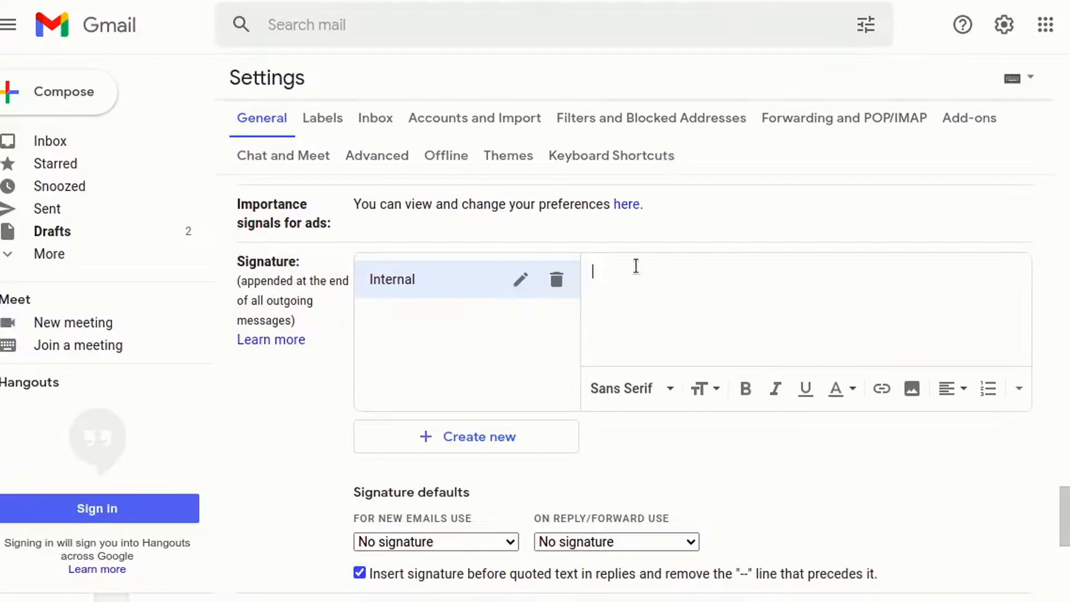
{"action": "right_click", "coordinate": [636, 277]}
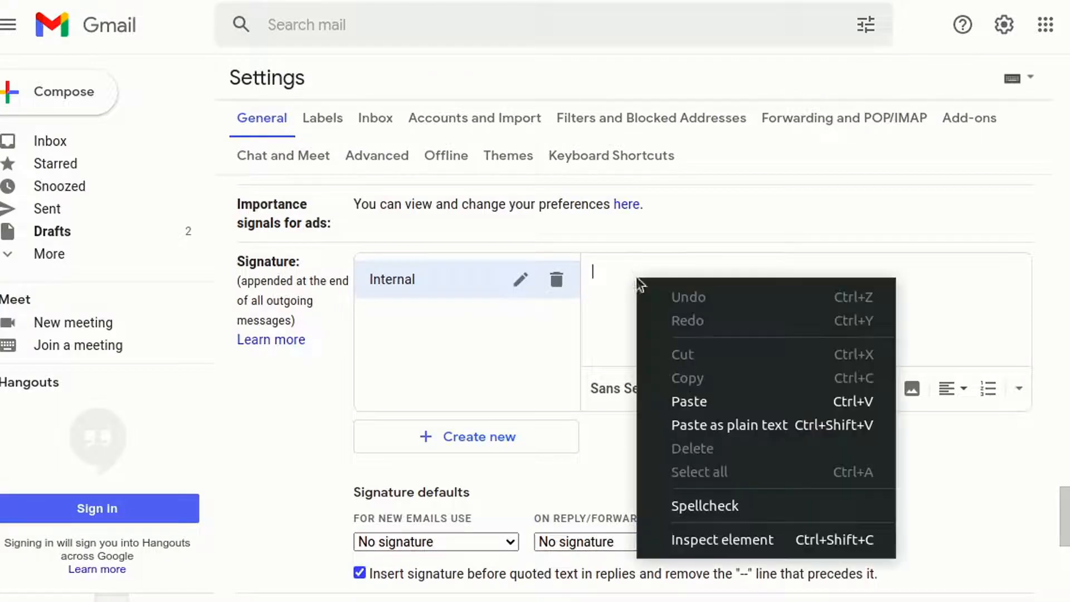
{"action": "left_click", "coordinate": [684, 396]}
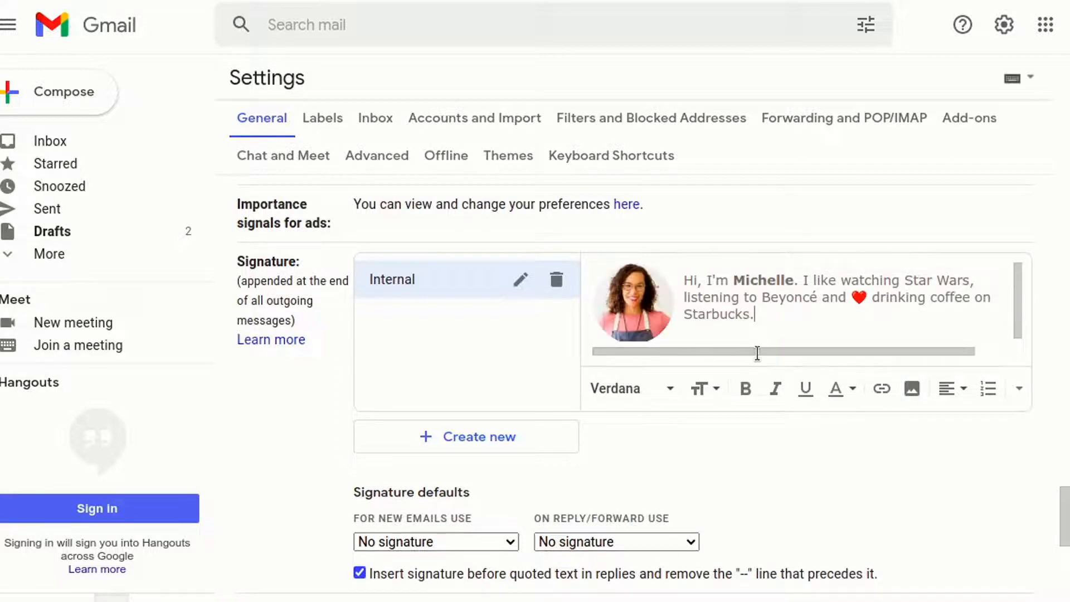
Make Internal the new-email default, keep No signature for replies/forwards, and save changes.
{"action": "scroll", "coordinate": [607, 437], "scroll_direction": "down", "scroll_amount": 2}
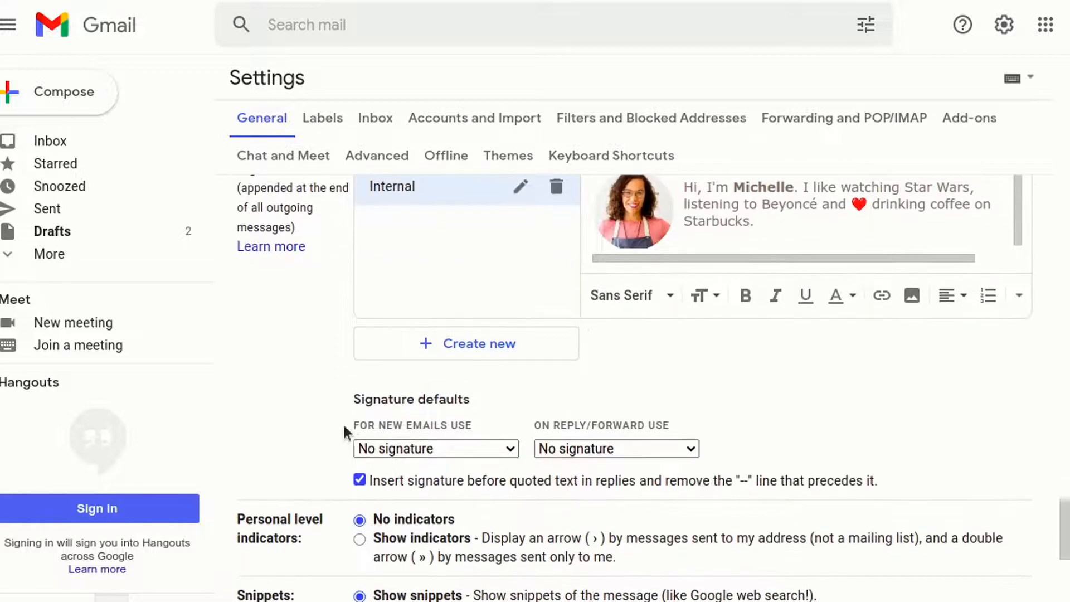
{"action": "left_click", "coordinate": [424, 449]}
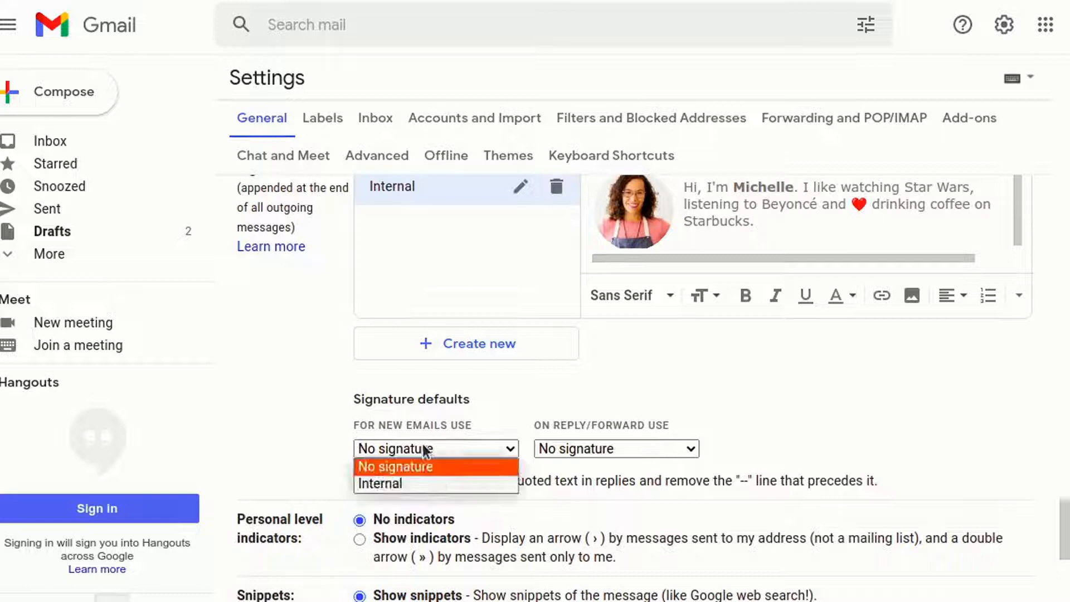
{"action": "left_click", "coordinate": [390, 483]}
{"action": "left_click", "coordinate": [630, 446]}
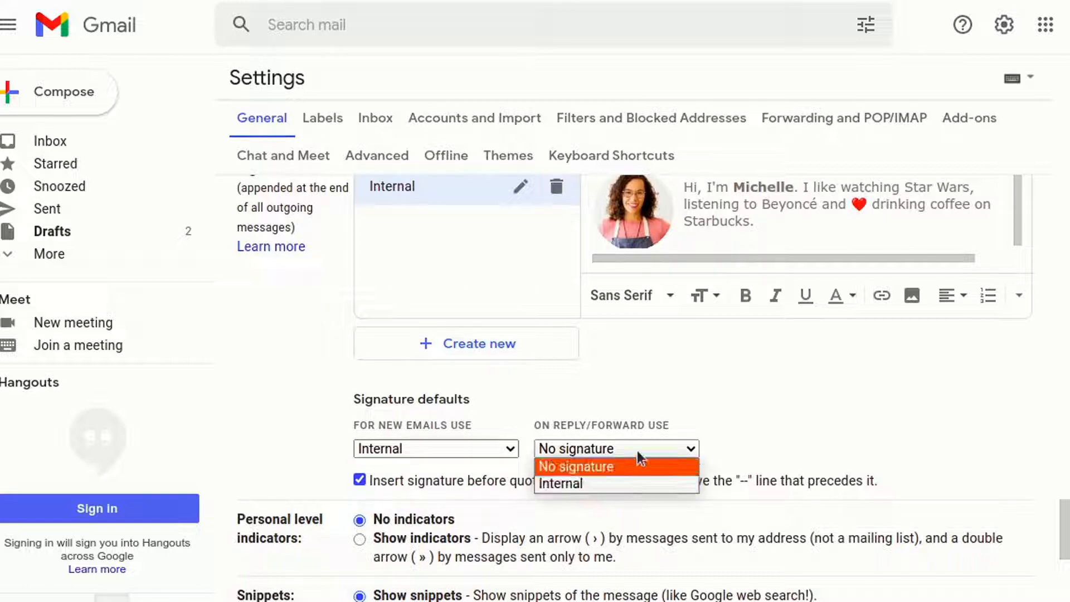
{"action": "left_click", "coordinate": [786, 423]}
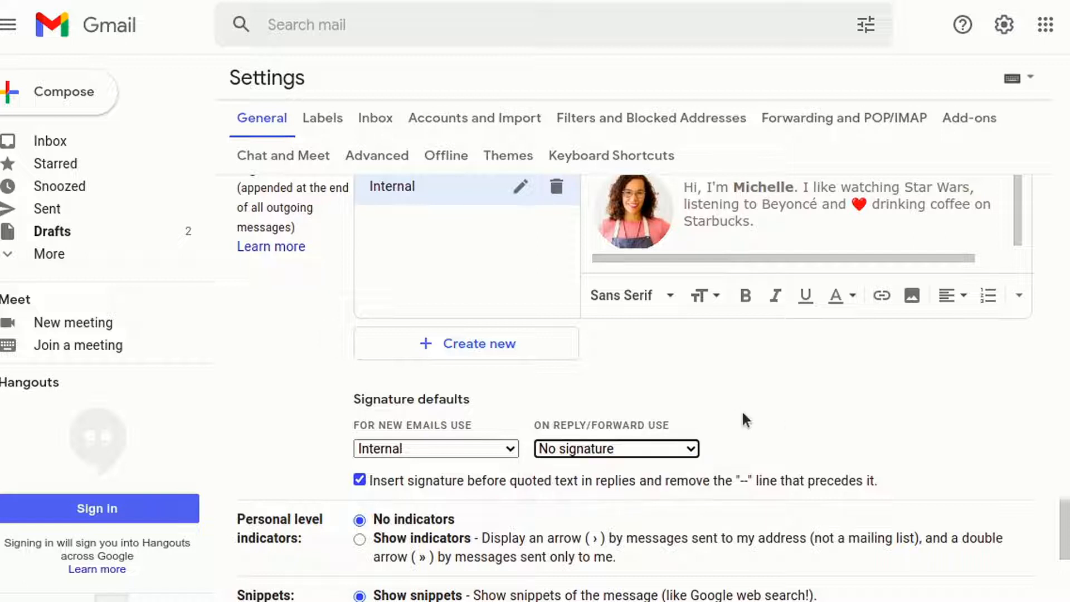
{"action": "scroll", "coordinate": [638, 357], "scroll_direction": "down", "scroll_amount": 12}
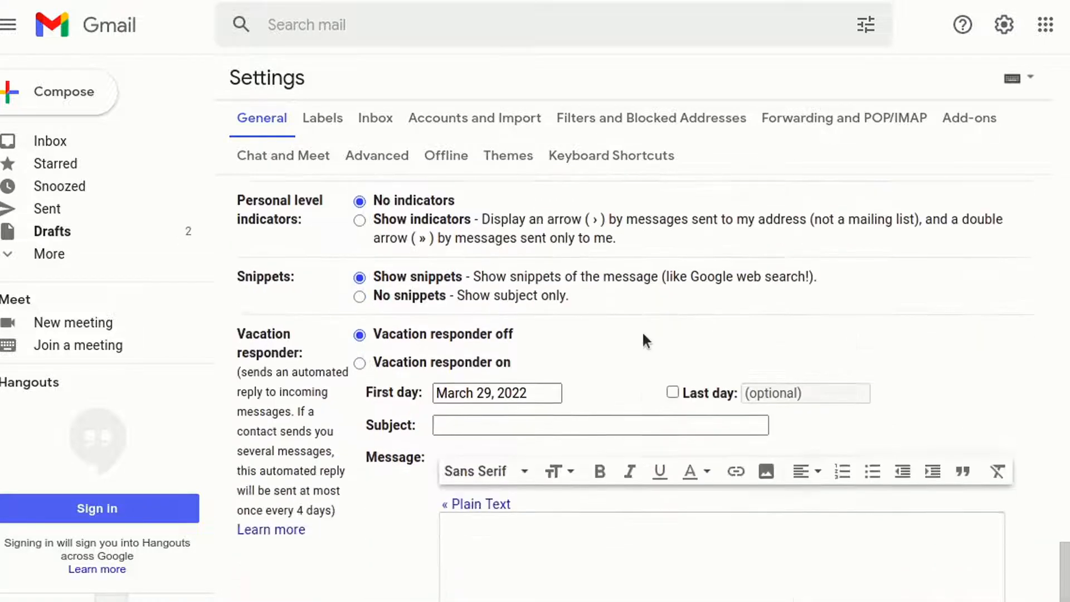
{"action": "left_click", "coordinate": [601, 524]}
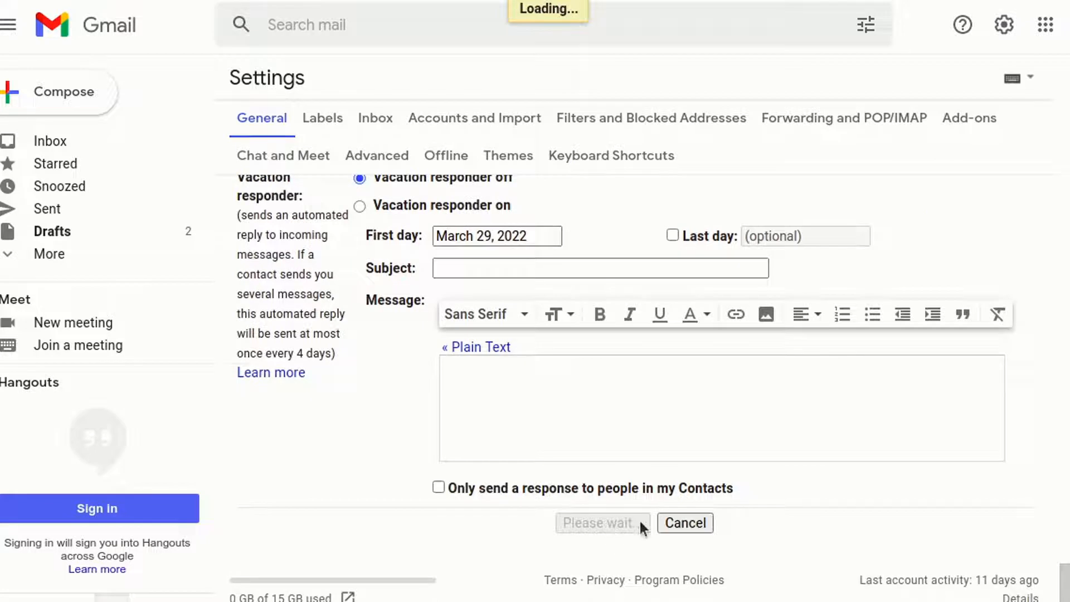
Check the signature in a test Compose window, close it, and return to Bybrand's signatures list.
{"action": "left_click", "coordinate": [61, 91]}
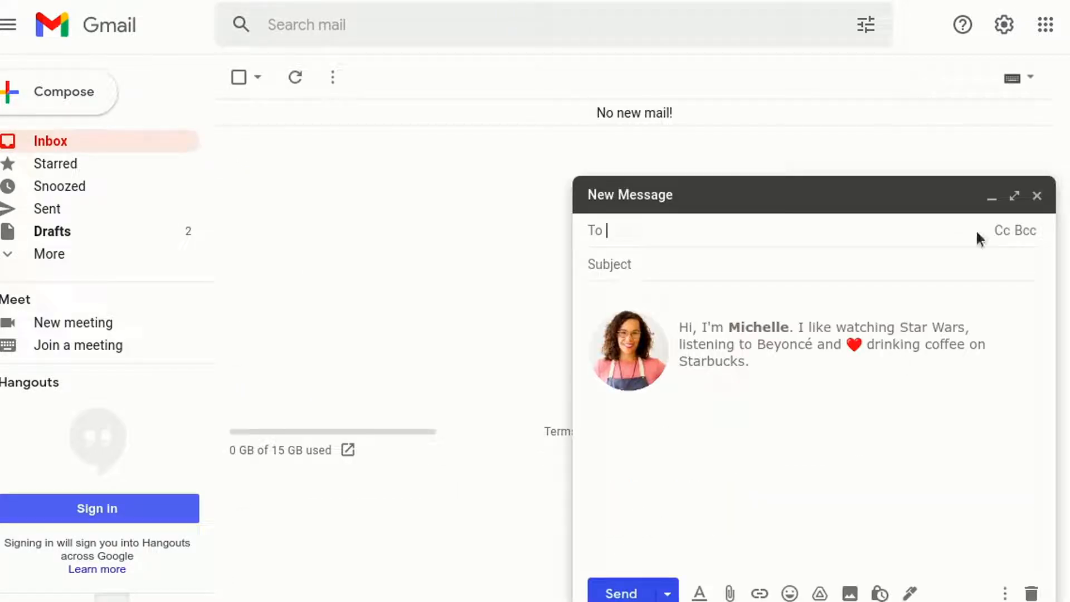
{"action": "left_click", "coordinate": [1037, 196]}
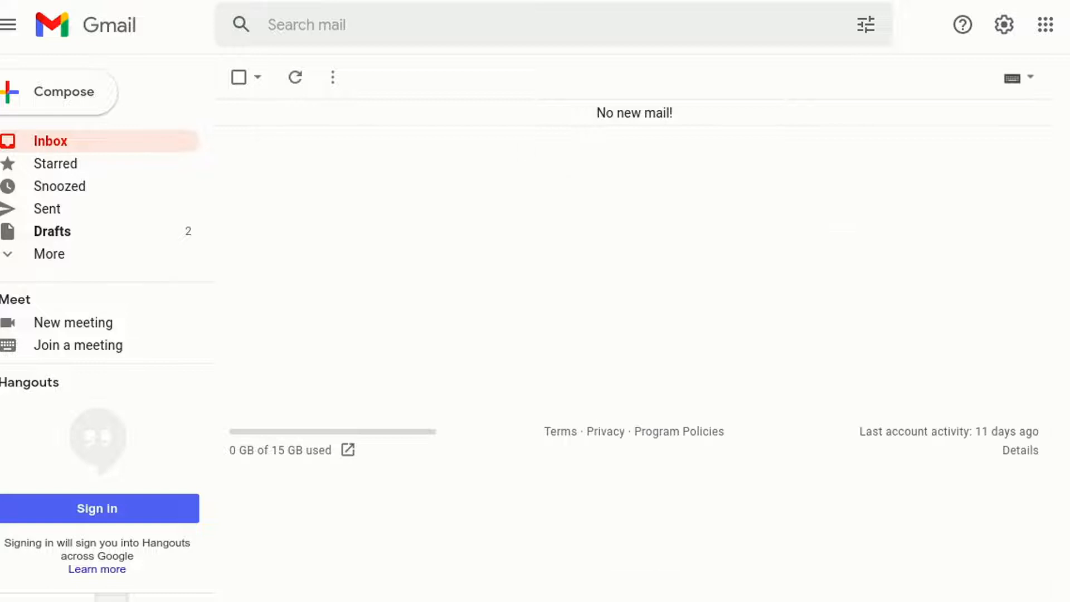
{"action": "left_click", "coordinate": [140, 2]}
{"action": "left_click", "coordinate": [628, 186]}
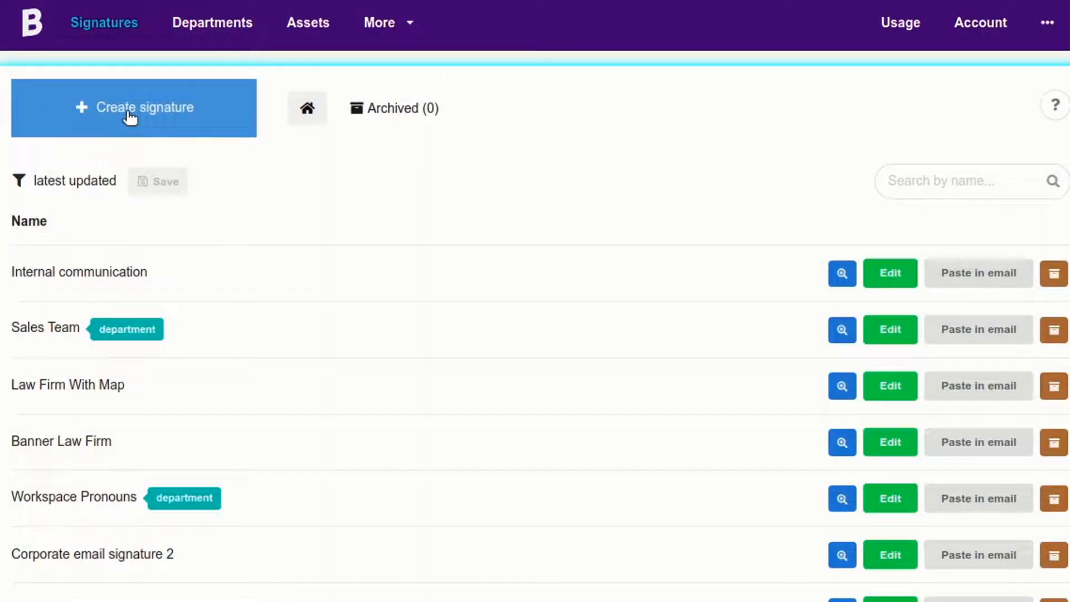
Start a new signature and filter the template gallery to 480px email-client templates.
{"action": "left_click", "coordinate": [129, 118]}
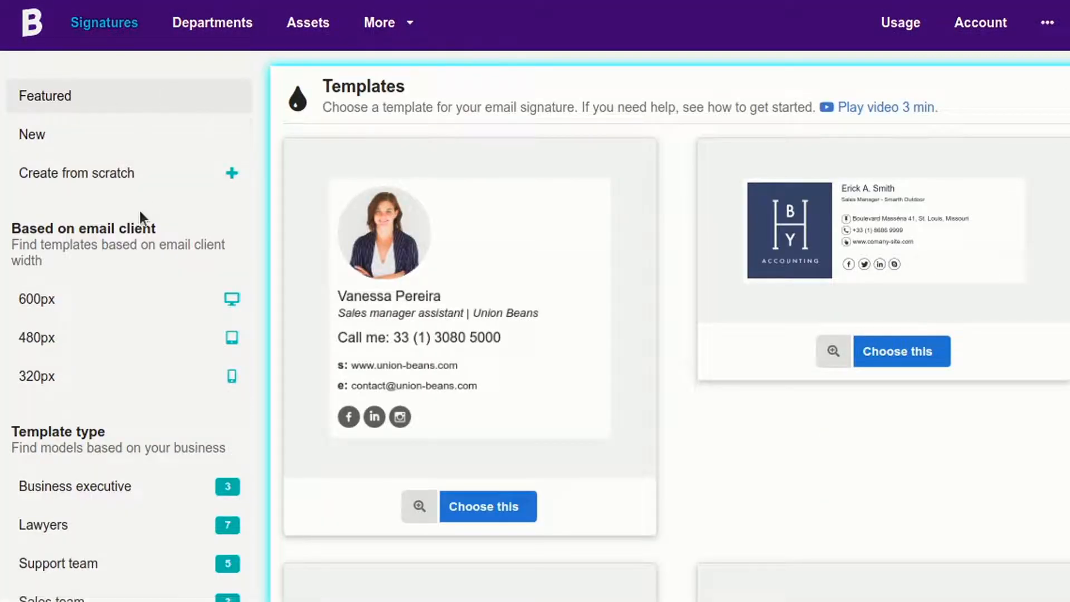
{"action": "scroll", "coordinate": [139, 223], "scroll_direction": "down", "scroll_amount": 1}
{"action": "left_click", "coordinate": [88, 299]}
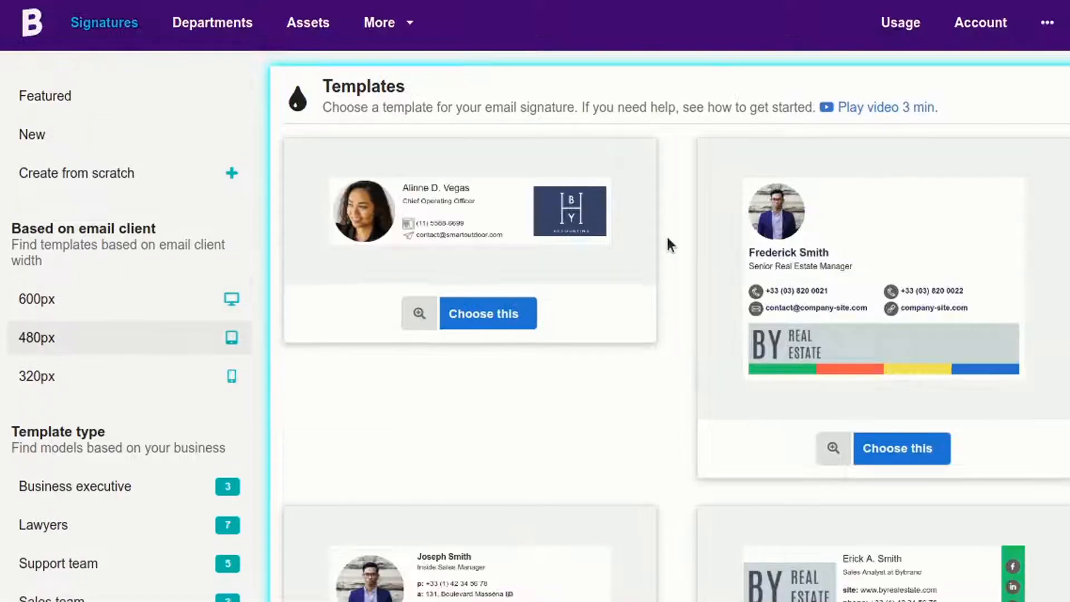
{"action": "scroll", "coordinate": [651, 226], "scroll_direction": "down", "scroll_amount": 3}
{"action": "scroll", "coordinate": [663, 251], "scroll_direction": "up", "scroll_amount": 2}
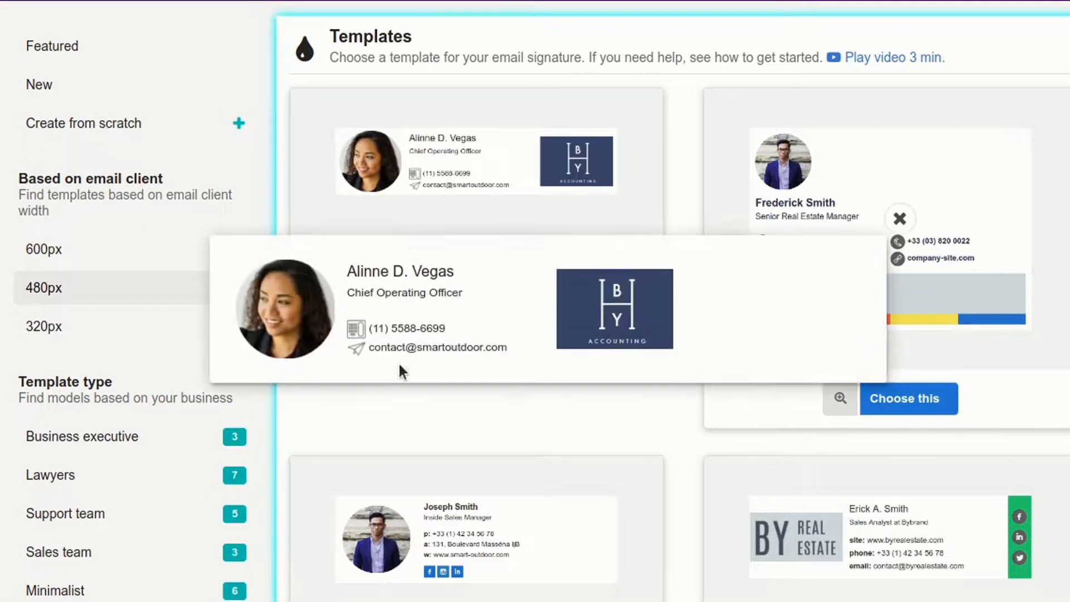
Start from the first 480px template and replace the first name and surname in its name line.
{"action": "left_click", "coordinate": [498, 266]}
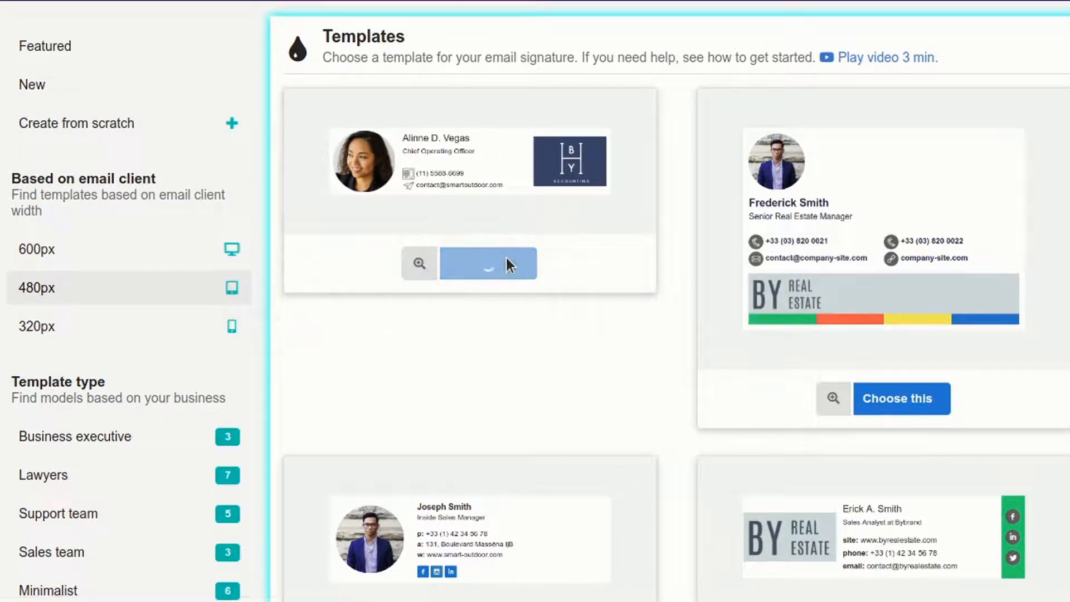
{"action": "left_click", "coordinate": [502, 298]}
{"action": "double_click", "coordinate": [502, 297]}
{"action": "key", "text": "Right"}
{"action": "type", "text": "e"}
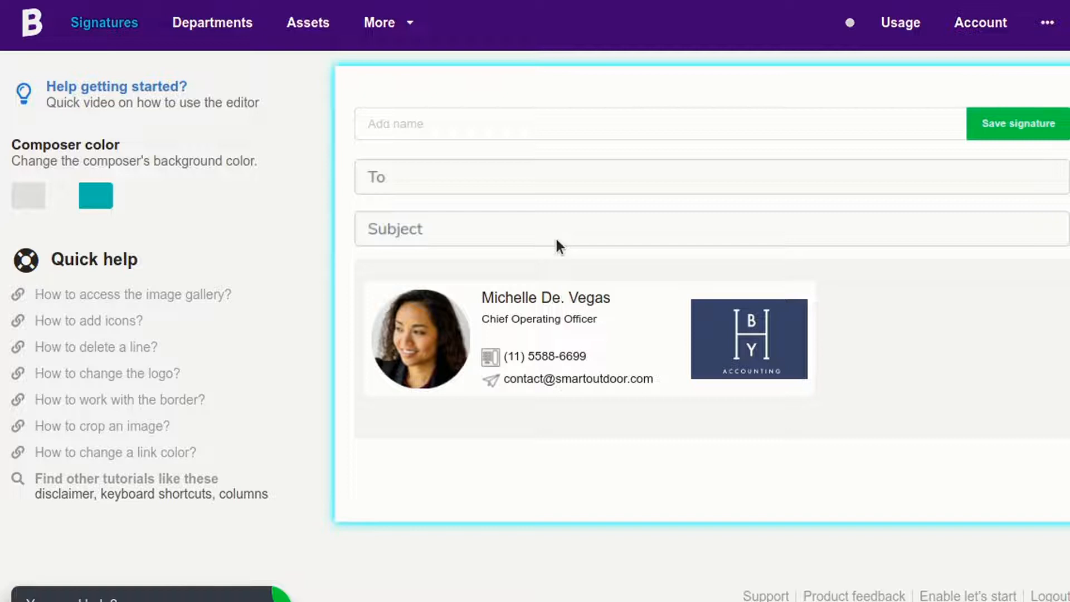
{"action": "key", "text": "BackSpace"}
{"action": "type", "text": "i"}
{"action": "key", "text": "Right"}
{"action": "key", "text": "Right"}
{"action": "key", "text": "Right"}
{"action": "key", "text": "Left"}
{"action": "key", "text": "Left"}
{"action": "key", "text": "shift+End"}
{"action": "type", "text": "Castro"}
Replace the photo with the woman in the apron from the Image gallery and shrink it.
{"action": "left_click", "coordinate": [396, 312]}
{"action": "left_click", "coordinate": [312, 426]}
{"action": "scroll", "coordinate": [613, 246], "scroll_direction": "down", "scroll_amount": 8}
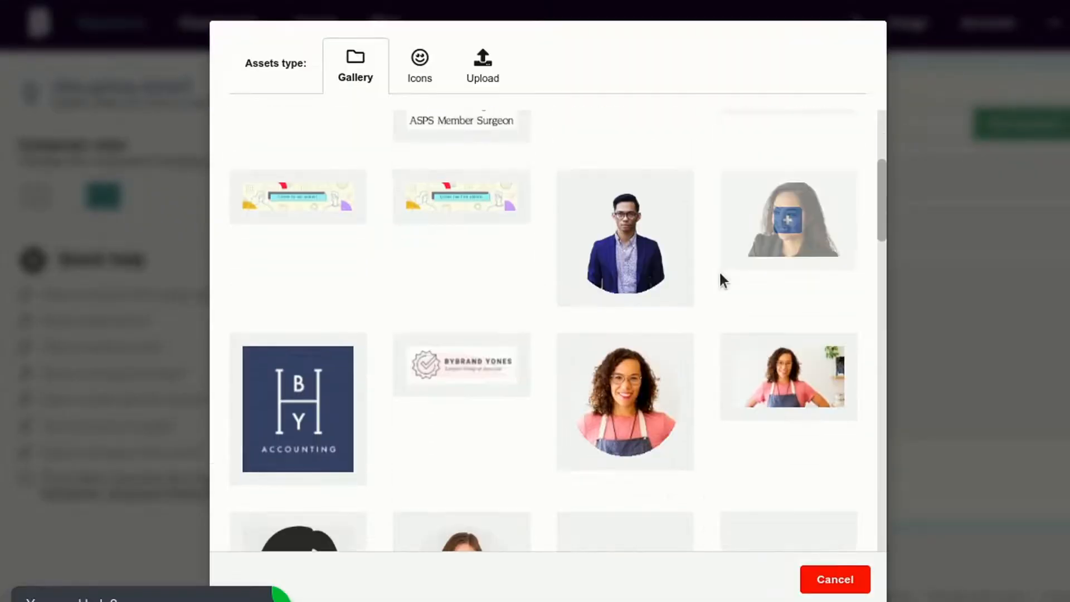
{"action": "left_click", "coordinate": [619, 234]}
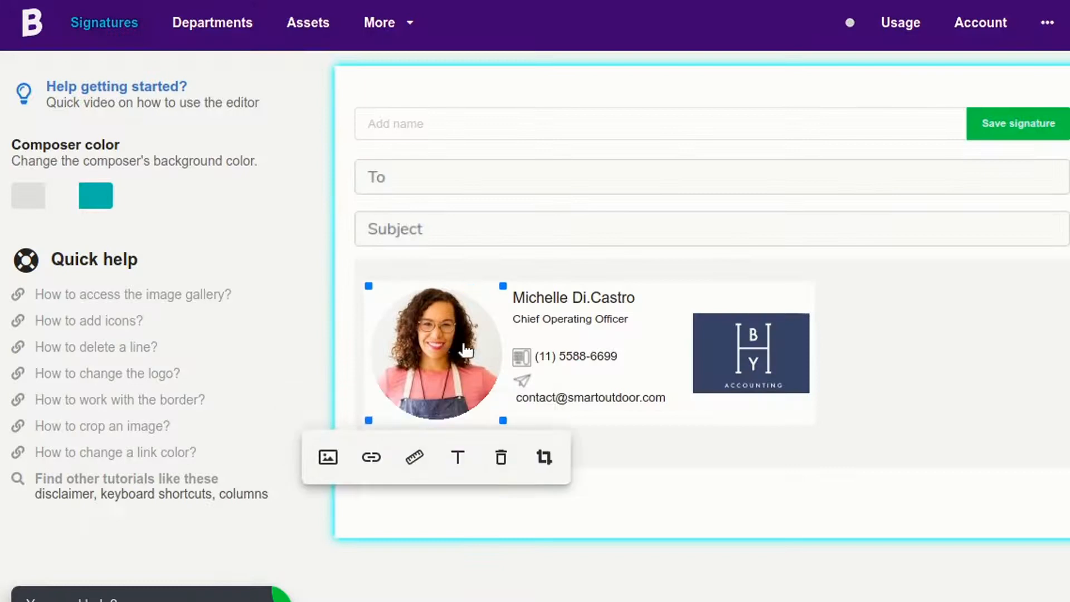
{"action": "left_click_drag", "start_coordinate": [503, 287], "coordinate": [467, 301]}
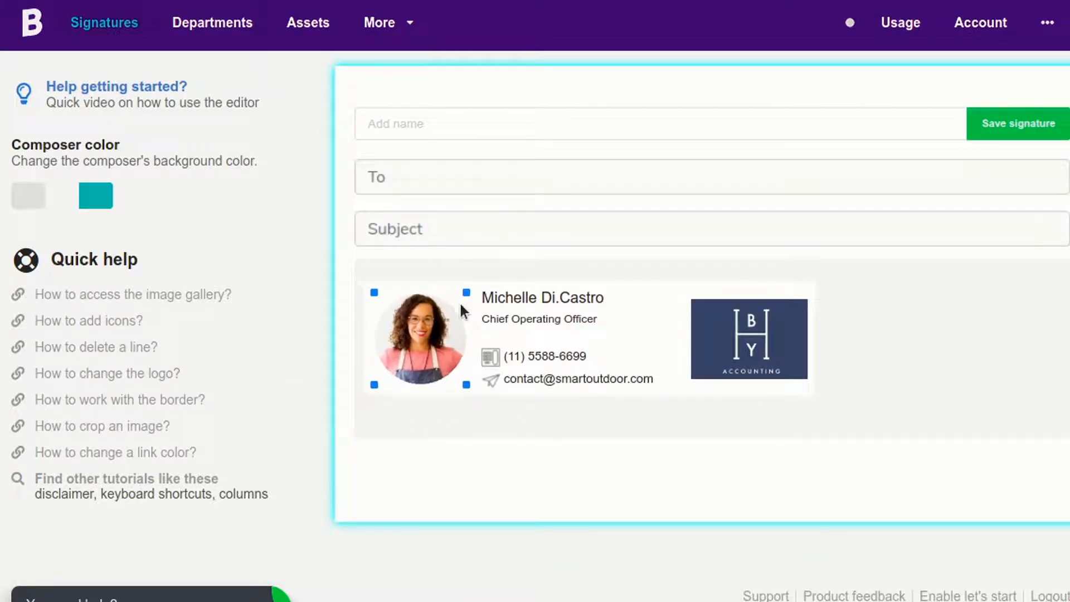
Swap the navy accounting logo for the green BY gallery logo and shrink it beside the contacts.
{"action": "left_click", "coordinate": [738, 339]}
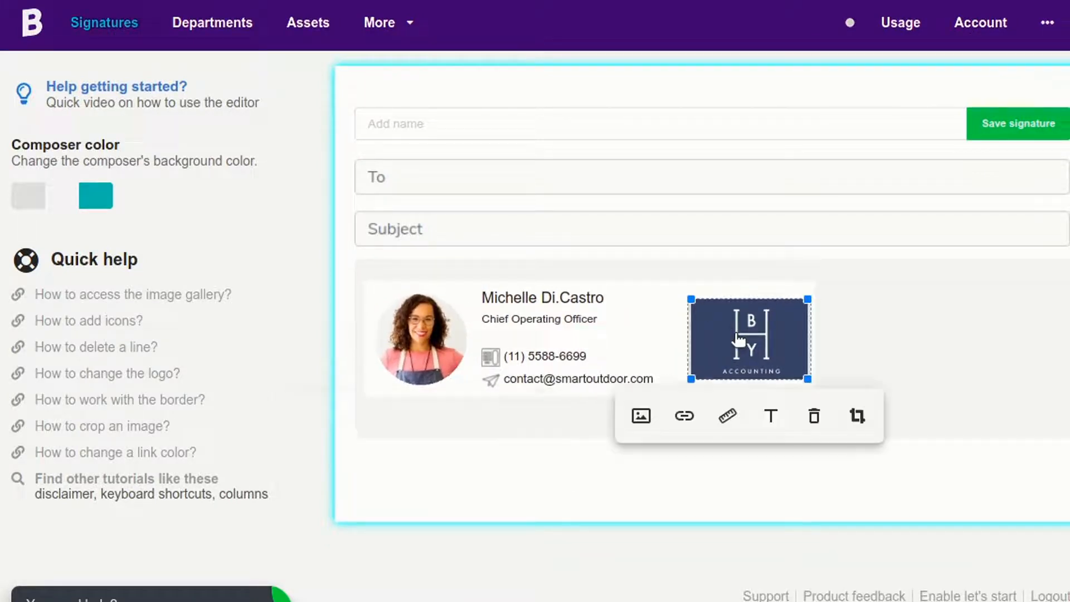
{"action": "left_click", "coordinate": [642, 418]}
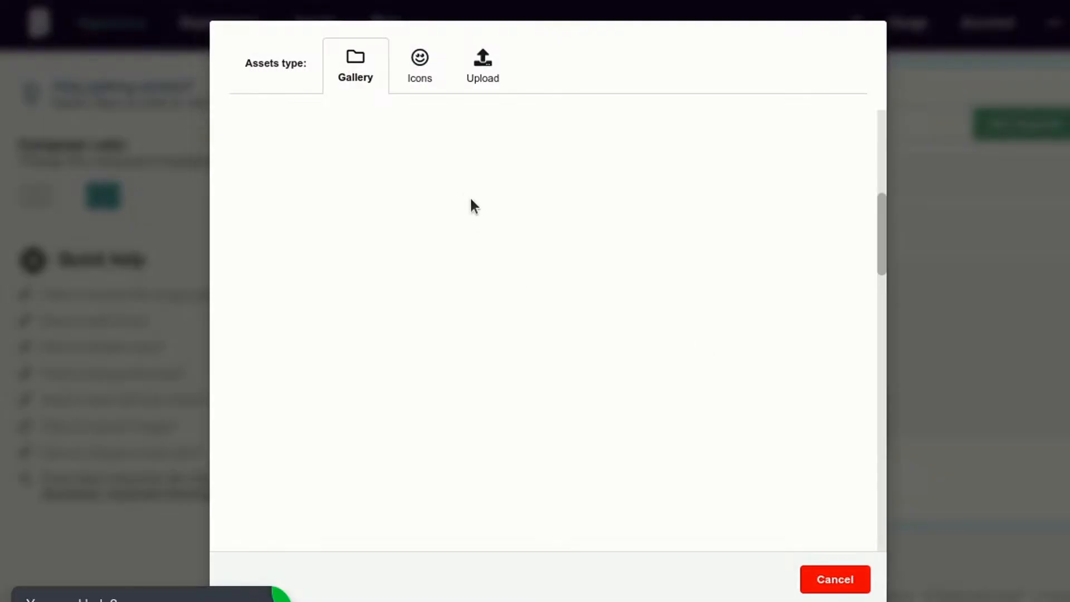
{"action": "scroll", "coordinate": [815, 210], "scroll_direction": "down", "scroll_amount": 3}
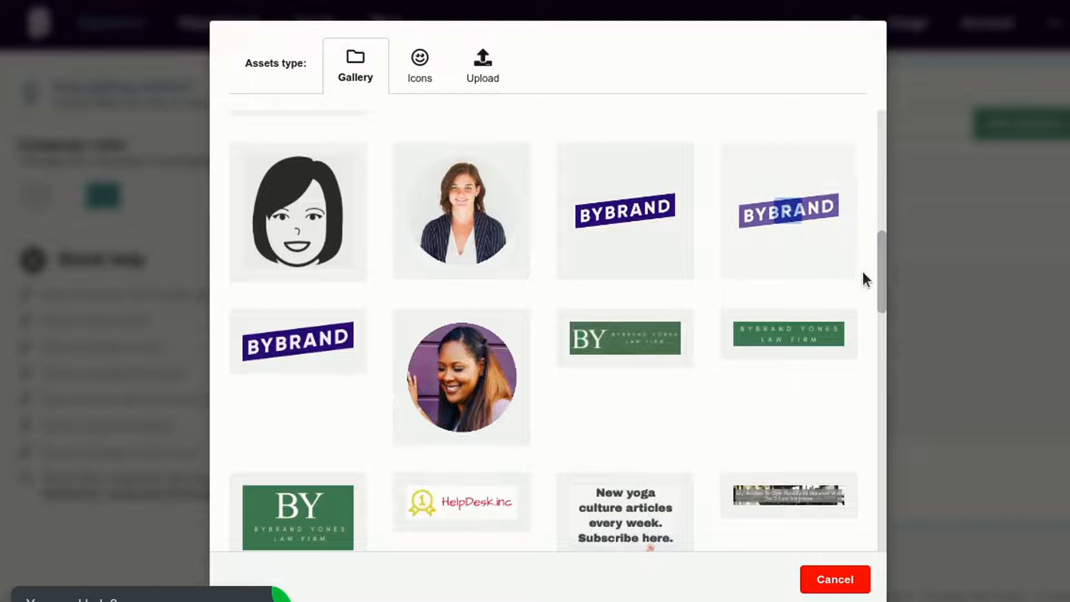
{"action": "scroll", "coordinate": [881, 272], "scroll_direction": "down", "scroll_amount": 2}
{"action": "left_click", "coordinate": [305, 405]}
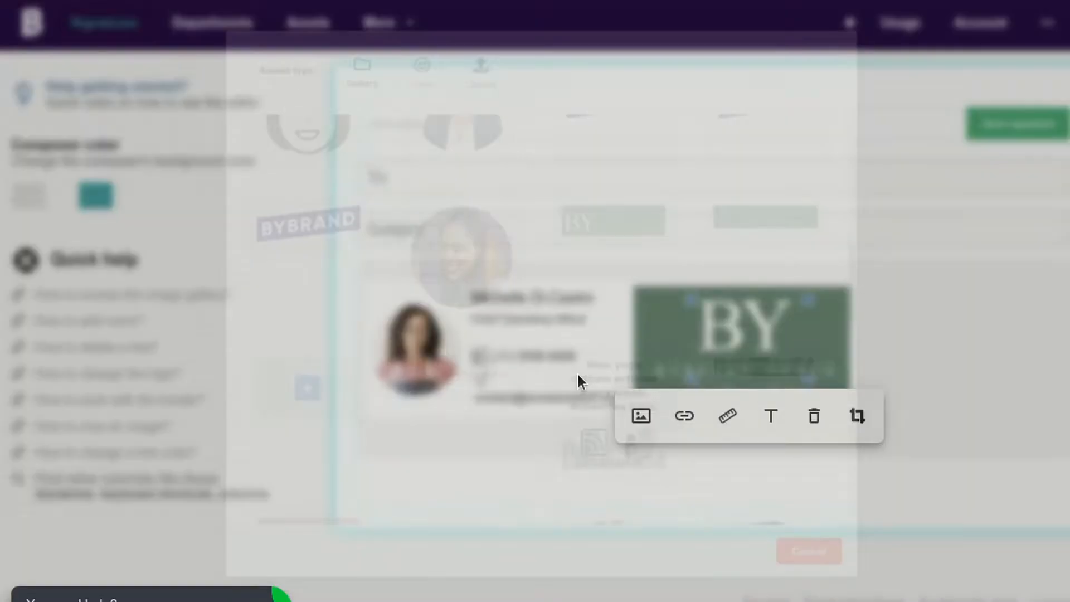
{"action": "left_click_drag", "start_coordinate": [636, 286], "coordinate": [717, 302]}
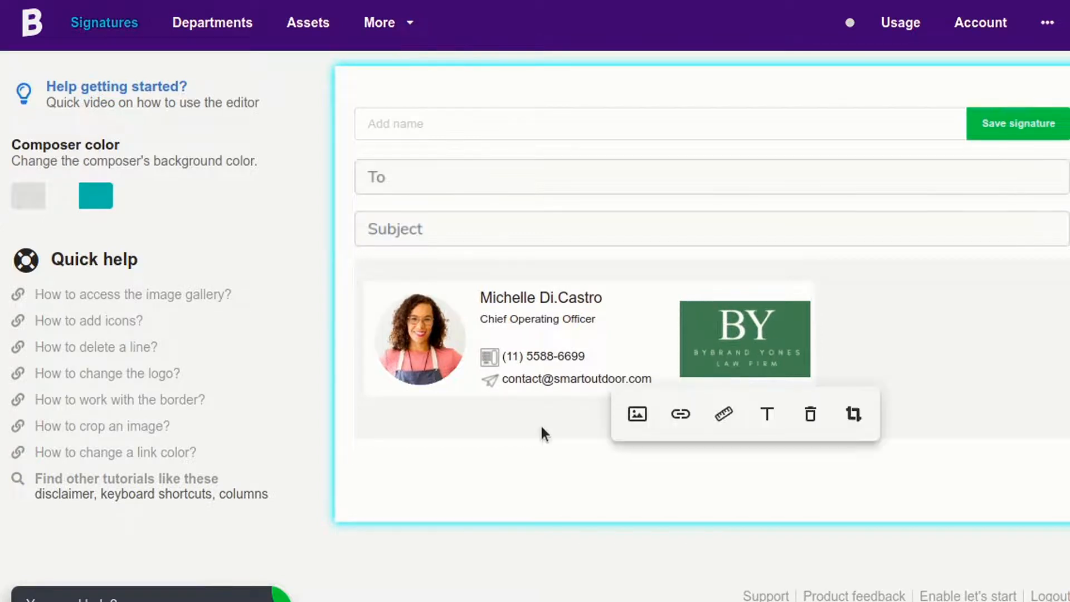
{"action": "left_click", "coordinate": [624, 378]}
{"action": "left_click", "coordinate": [640, 427]}
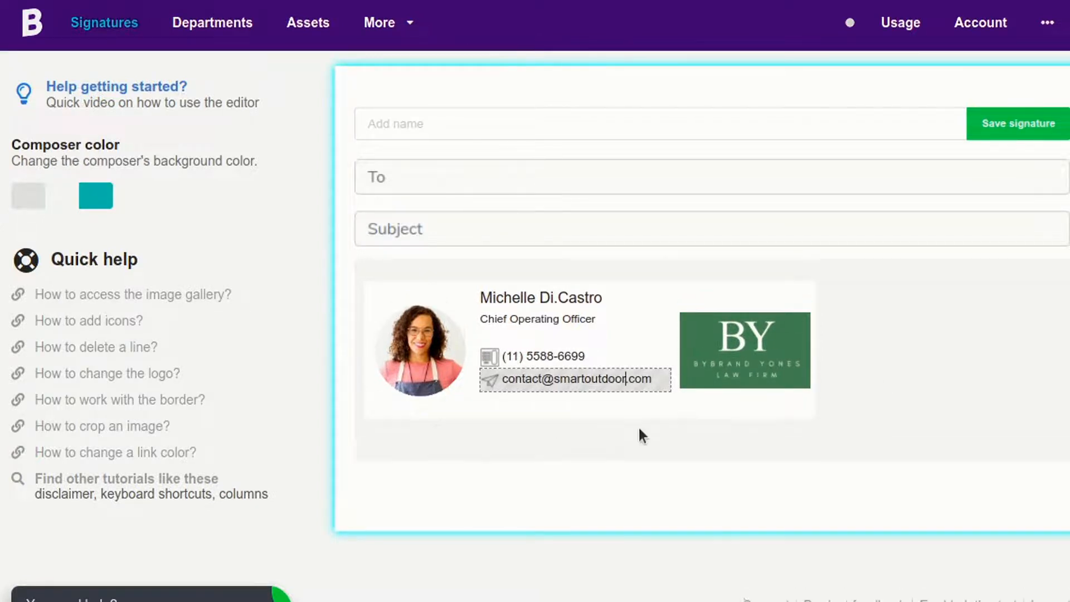
{"action": "left_click", "coordinate": [555, 402]}
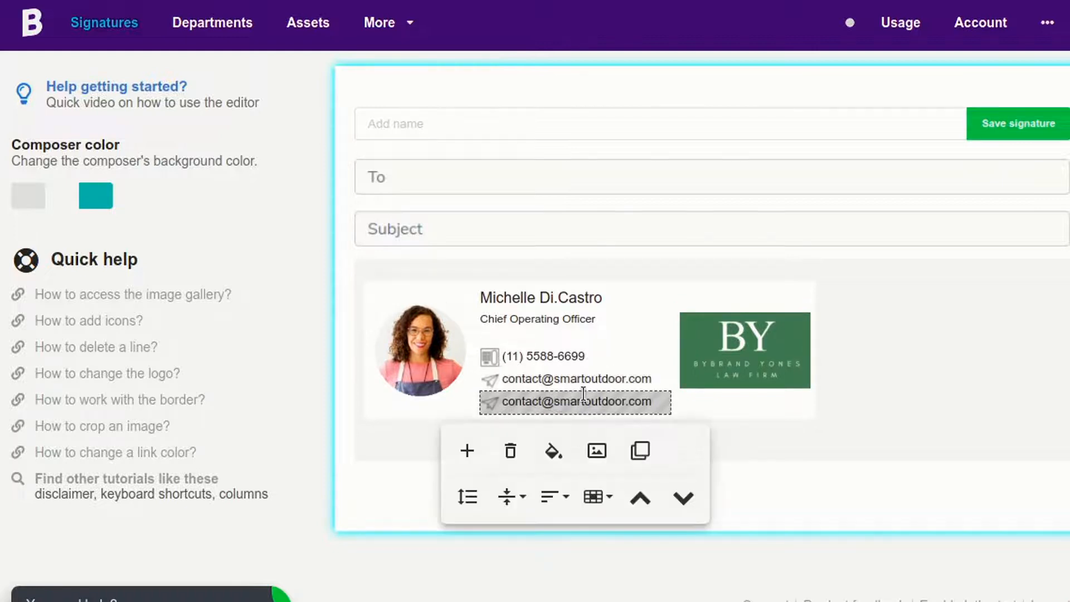
{"action": "key", "text": "BackSpace"}
{"action": "type", "text": "www."}
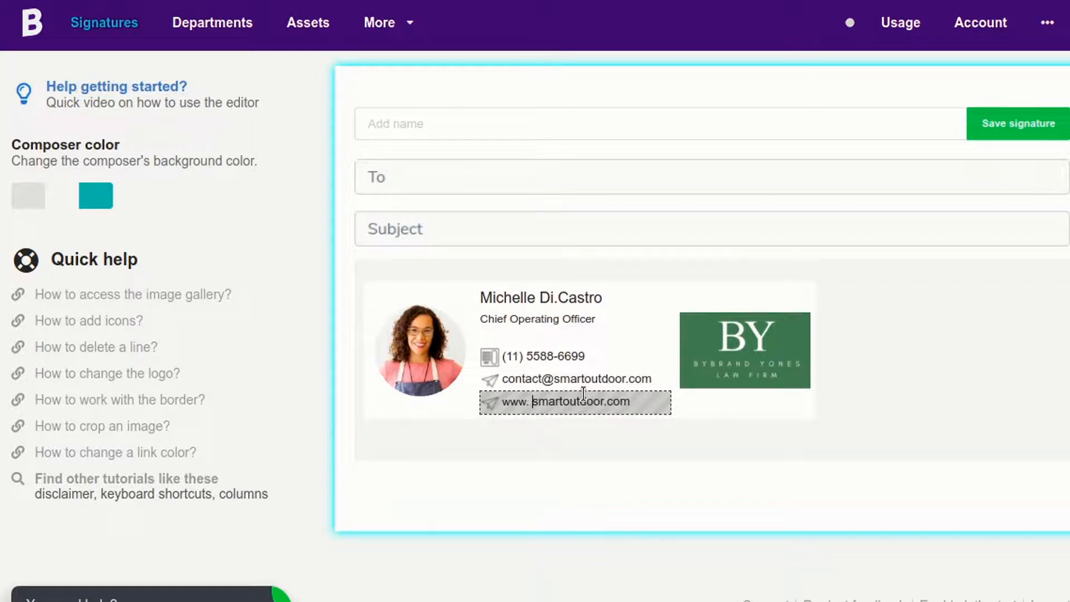
{"action": "left_click_drag", "start_coordinate": [632, 399], "coordinate": [501, 406]}
{"action": "left_click", "coordinate": [543, 435]}
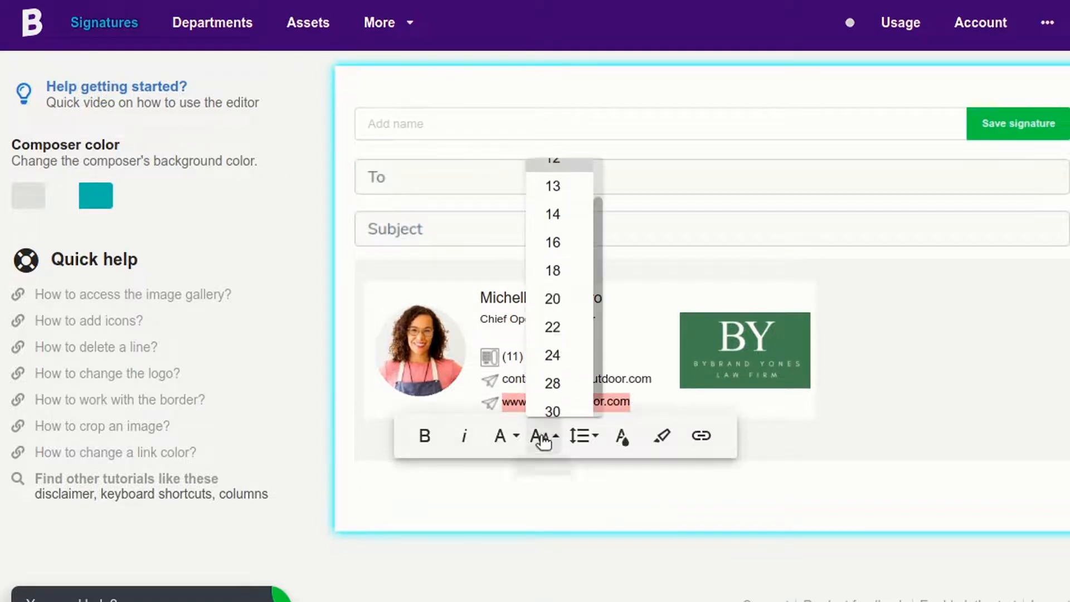
{"action": "left_click", "coordinate": [556, 243]}
{"action": "left_click", "coordinate": [537, 518]}
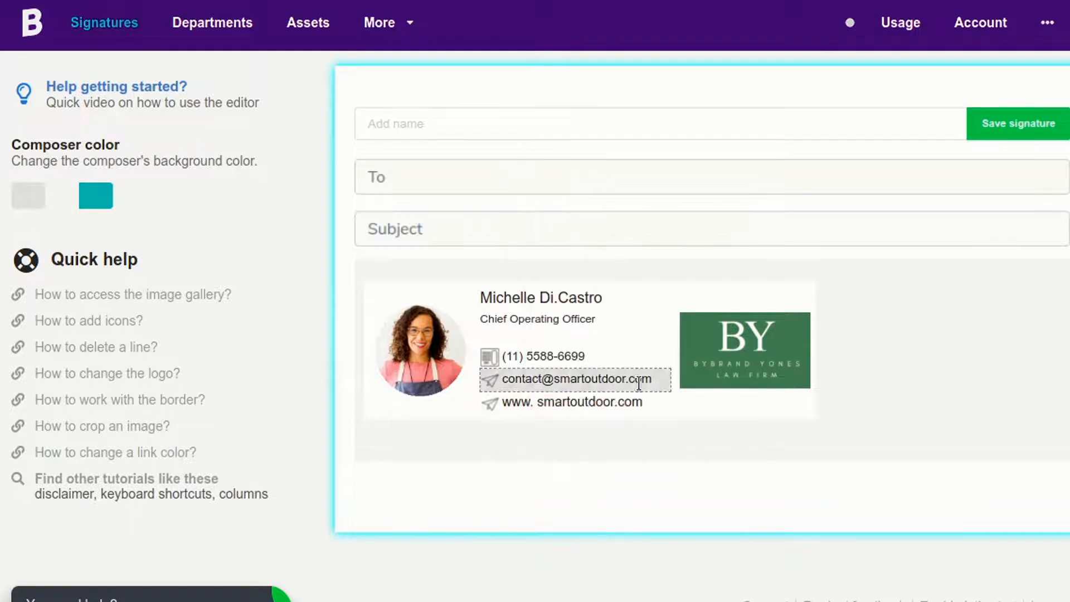
Set the email address text to font size 14.
{"action": "left_click_drag", "start_coordinate": [651, 379], "coordinate": [605, 382]}
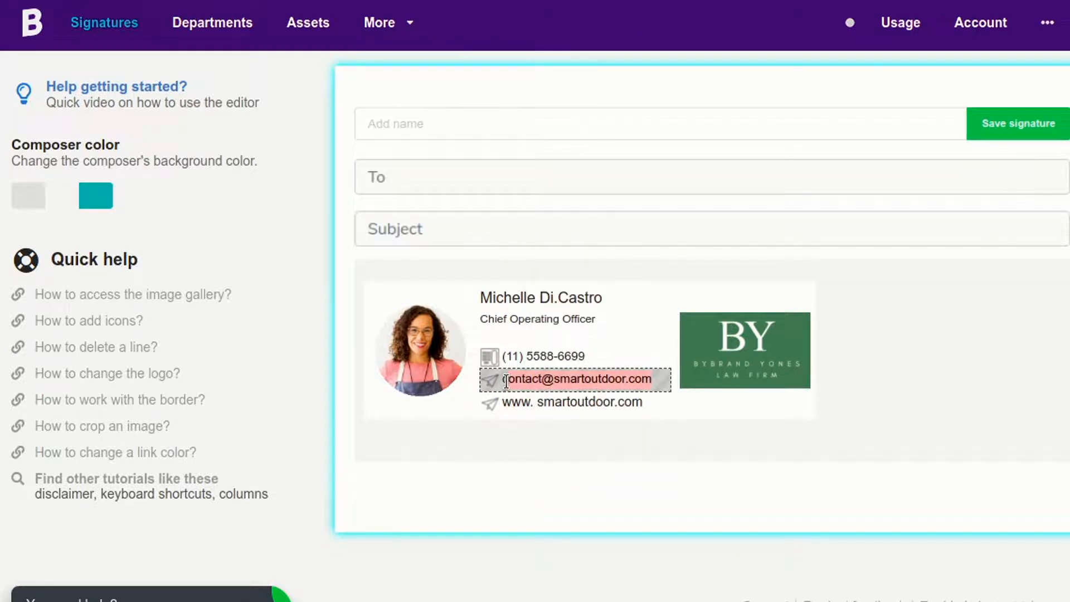
{"action": "left_click_drag", "start_coordinate": [503, 380], "coordinate": [502, 380]}
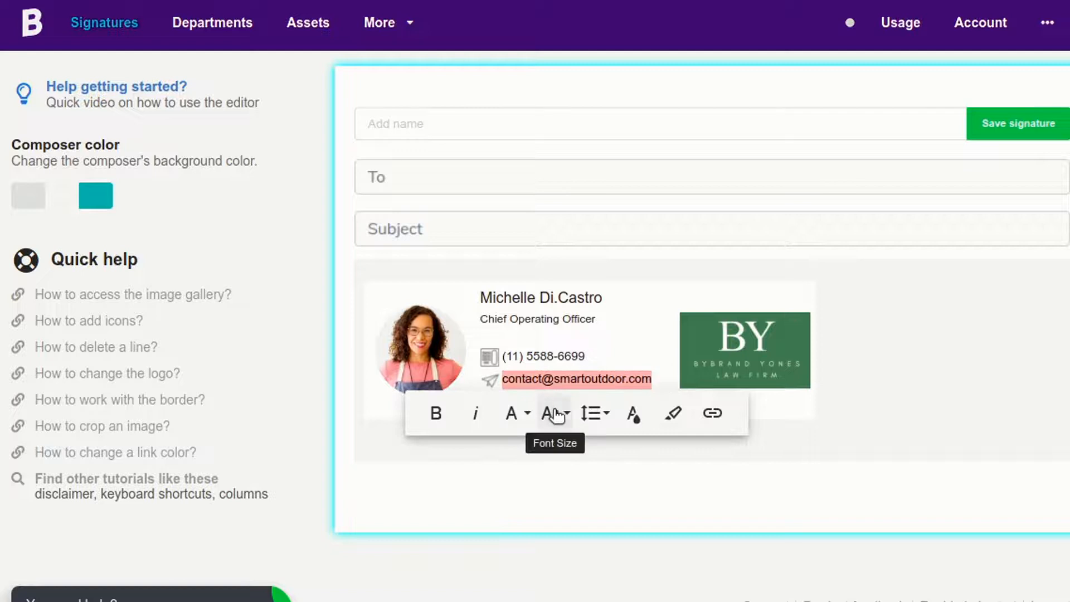
{"action": "left_click", "coordinate": [555, 413]}
{"action": "left_click", "coordinate": [573, 176]}
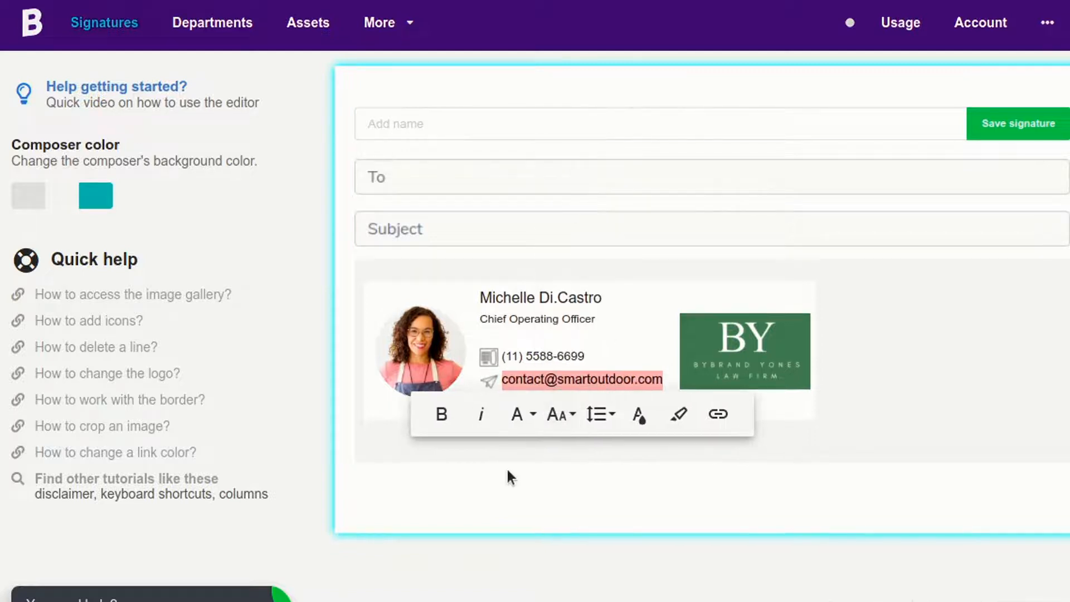
{"action": "left_click", "coordinate": [501, 499]}
{"action": "left_click", "coordinate": [493, 403]}
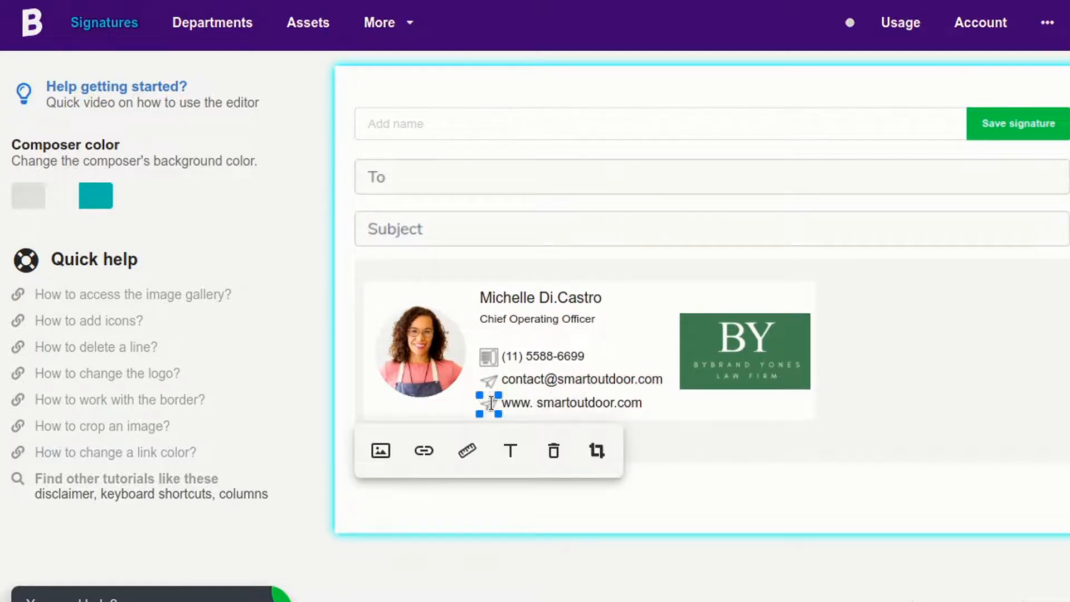
Replace the website row's icon with a chain-link icon from the icon gallery and enlarge it slightly.
{"action": "left_click", "coordinate": [380, 451]}
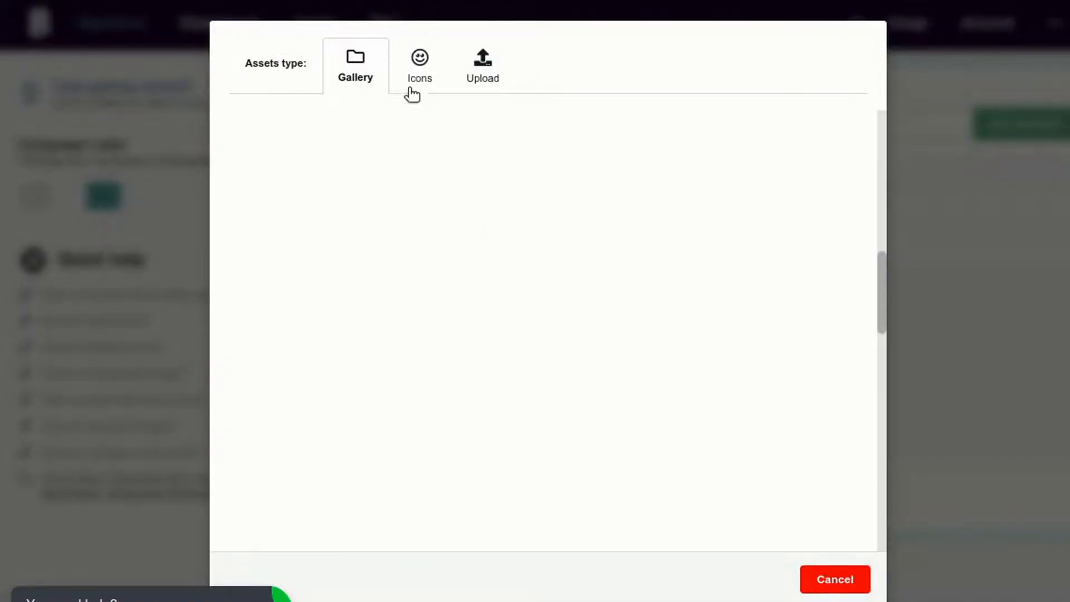
{"action": "left_click", "coordinate": [423, 78]}
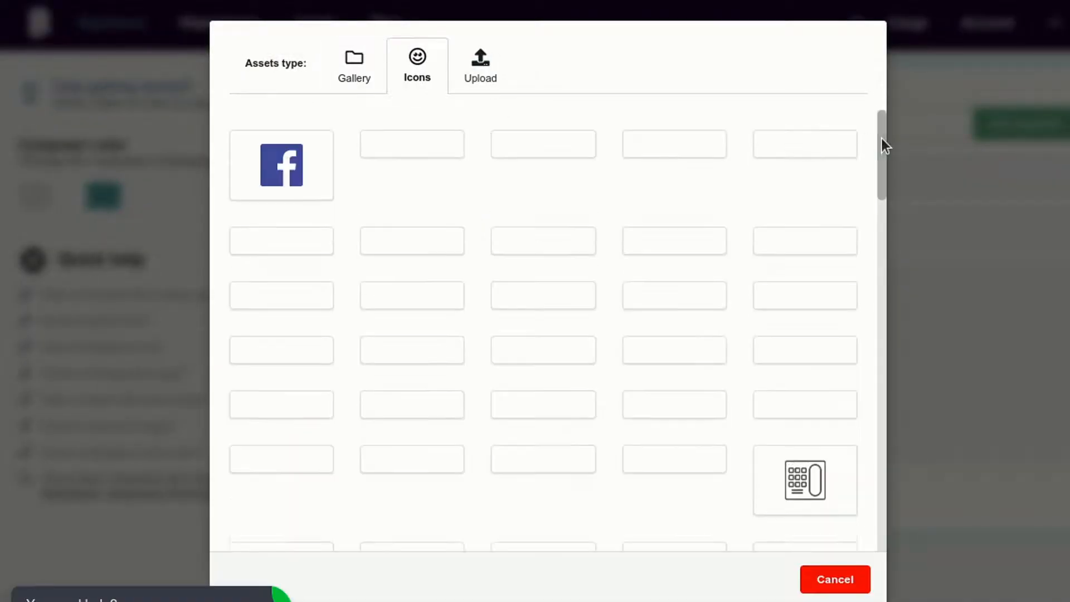
{"action": "left_click_drag", "start_coordinate": [882, 138], "coordinate": [880, 193]}
{"action": "mouse_move", "coordinate": [593, 301]}
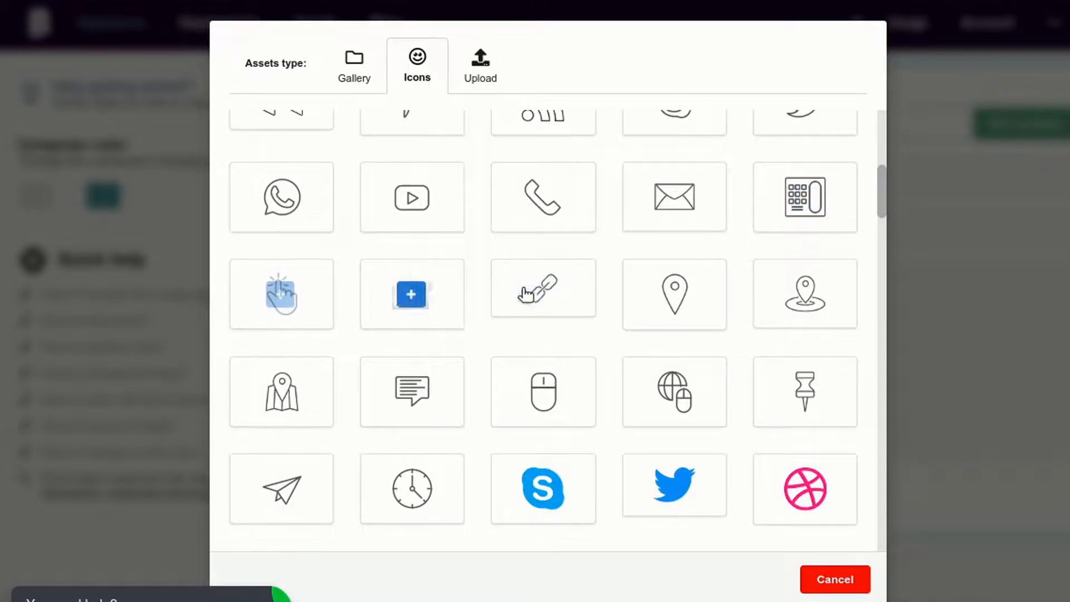
{"action": "left_click", "coordinate": [543, 288]}
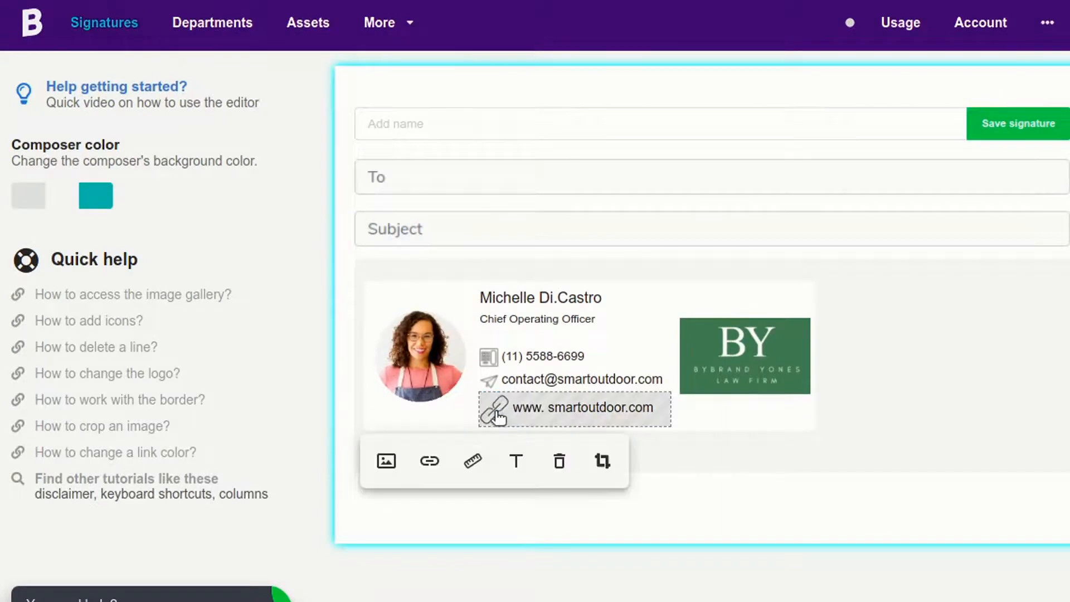
{"action": "left_click", "coordinate": [497, 417]}
{"action": "left_click_drag", "start_coordinate": [497, 395], "coordinate": [499, 390]}
{"action": "left_click", "coordinate": [705, 504]}
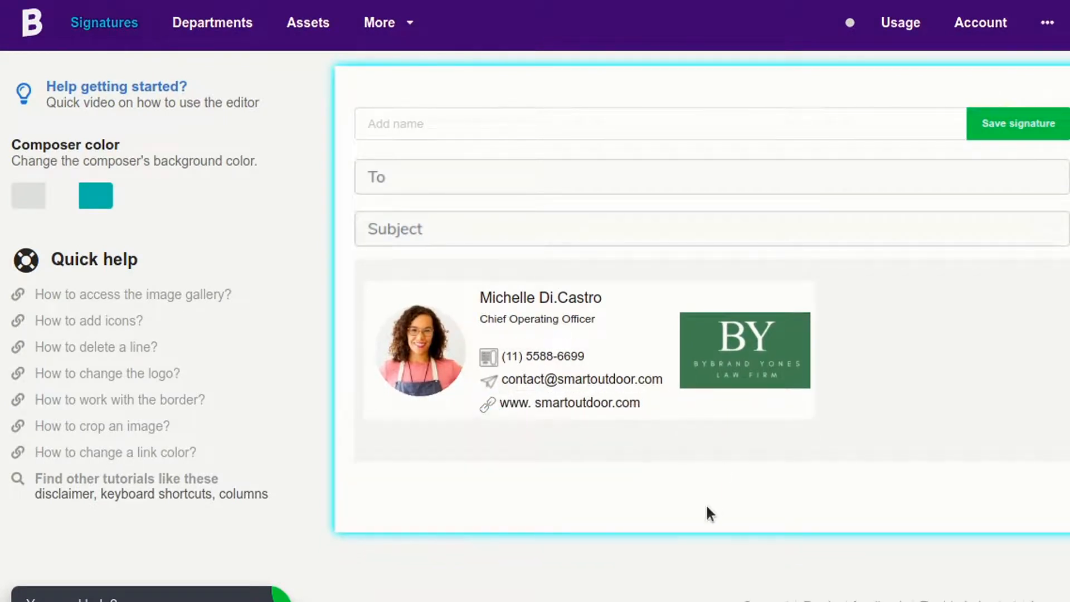
Name the signature 'External communication' with a capital E.
{"action": "left_click", "coordinate": [492, 132]}
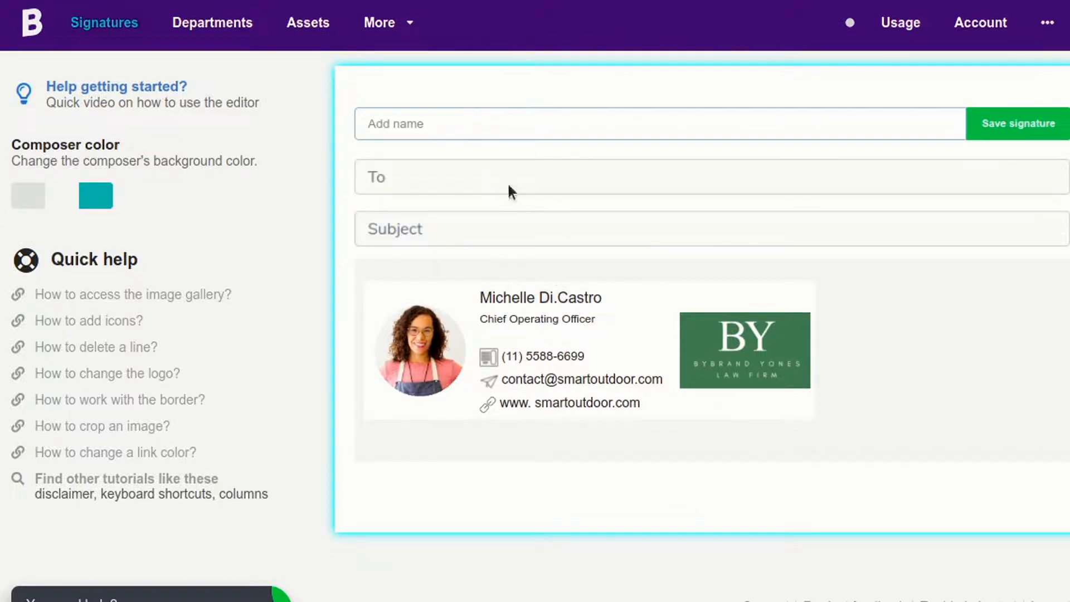
{"action": "type", "text": "external communication"}
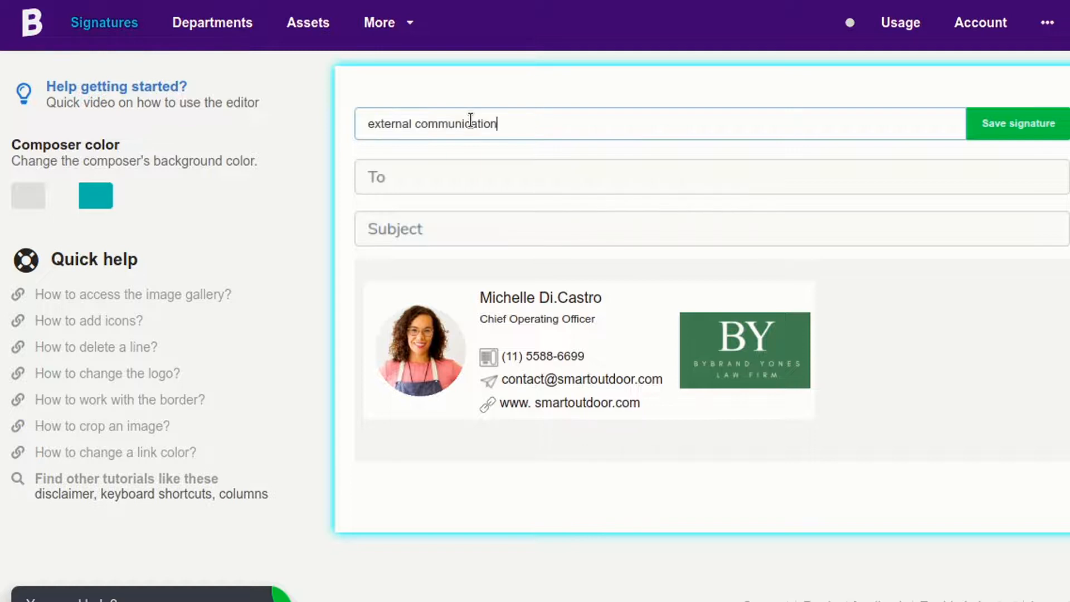
{"action": "key", "text": "Delete"}
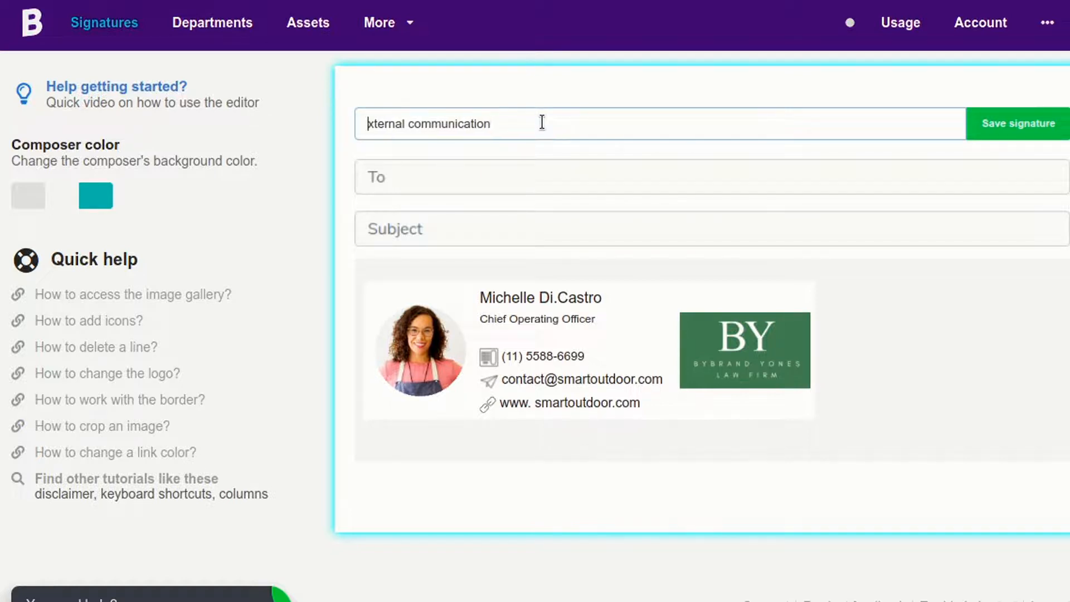
{"action": "type", "text": "E"}
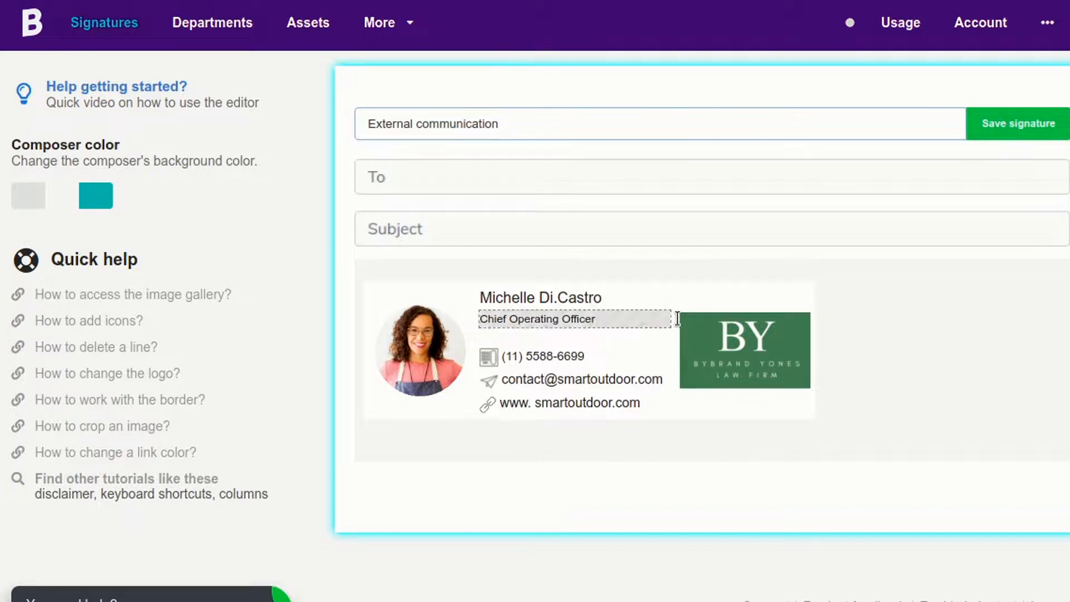
Make the person's name line in the signature bold.
{"action": "left_click", "coordinate": [640, 300]}
{"action": "triple_click", "coordinate": [641, 299]}
{"action": "key", "text": "ctrl+b"}
{"action": "left_click", "coordinate": [684, 224]}
Save the signature and copy it for pasting into email.
{"action": "left_click", "coordinate": [1014, 127]}
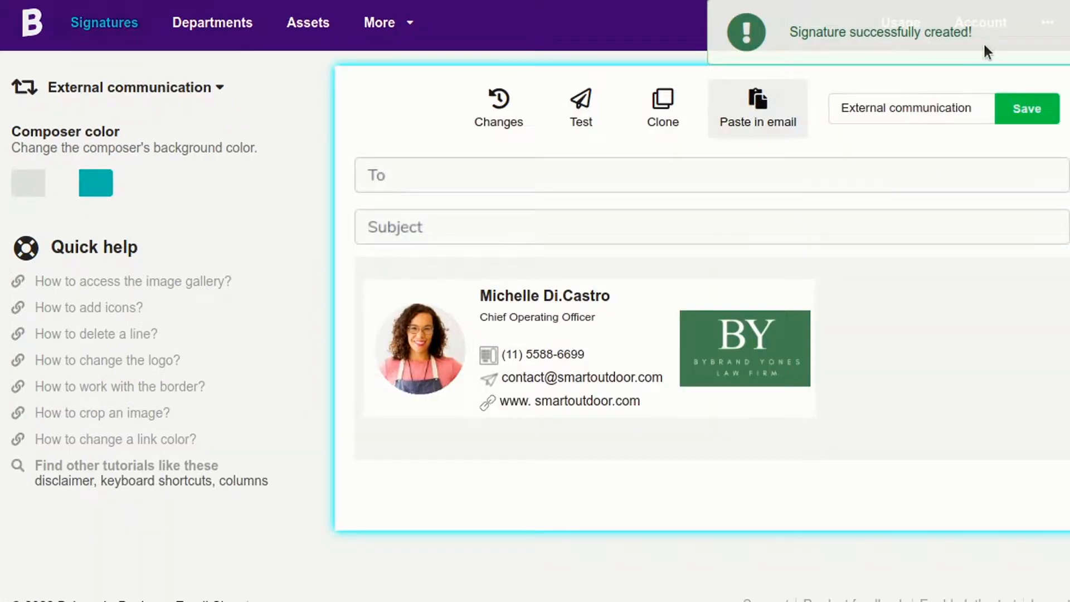
{"action": "left_click", "coordinate": [748, 113]}
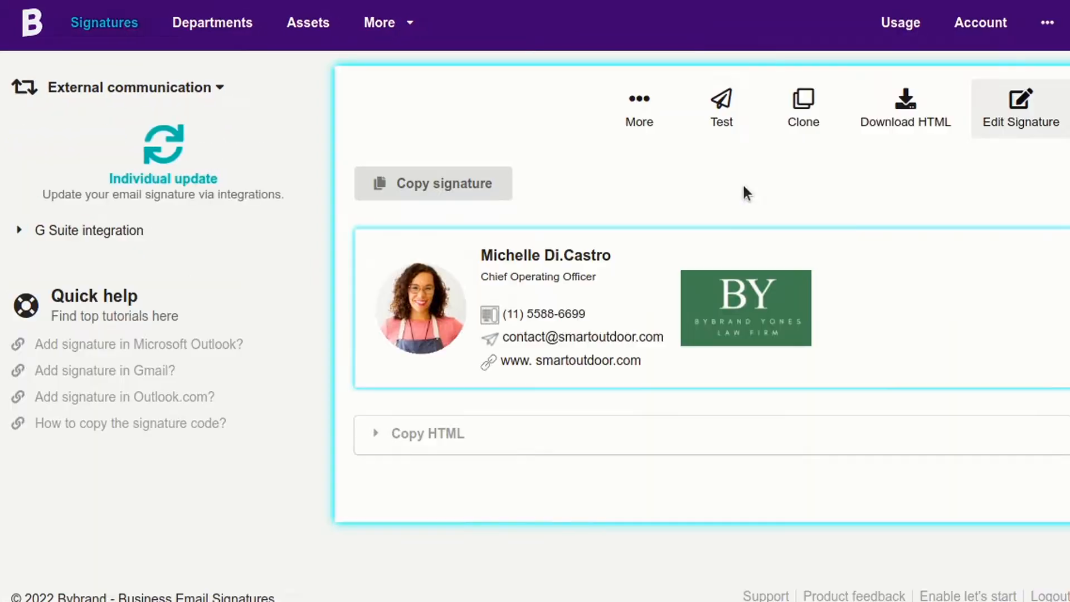
{"action": "left_click", "coordinate": [445, 187]}
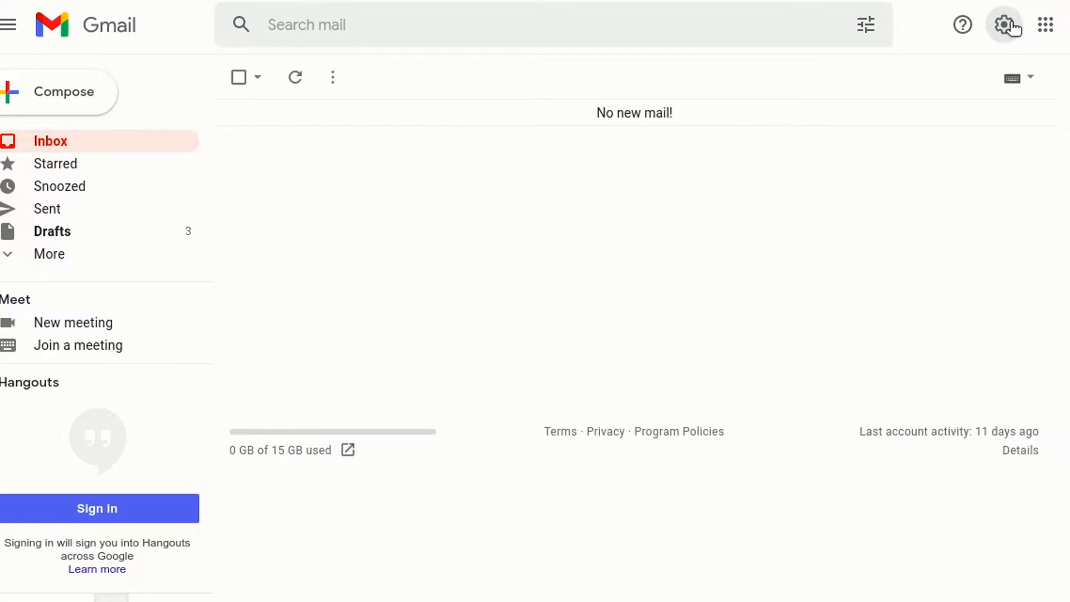
Create a new Gmail signature named External and paste the Bybrand signature into it.
{"action": "left_click", "coordinate": [1010, 25]}
{"action": "left_click", "coordinate": [960, 126]}
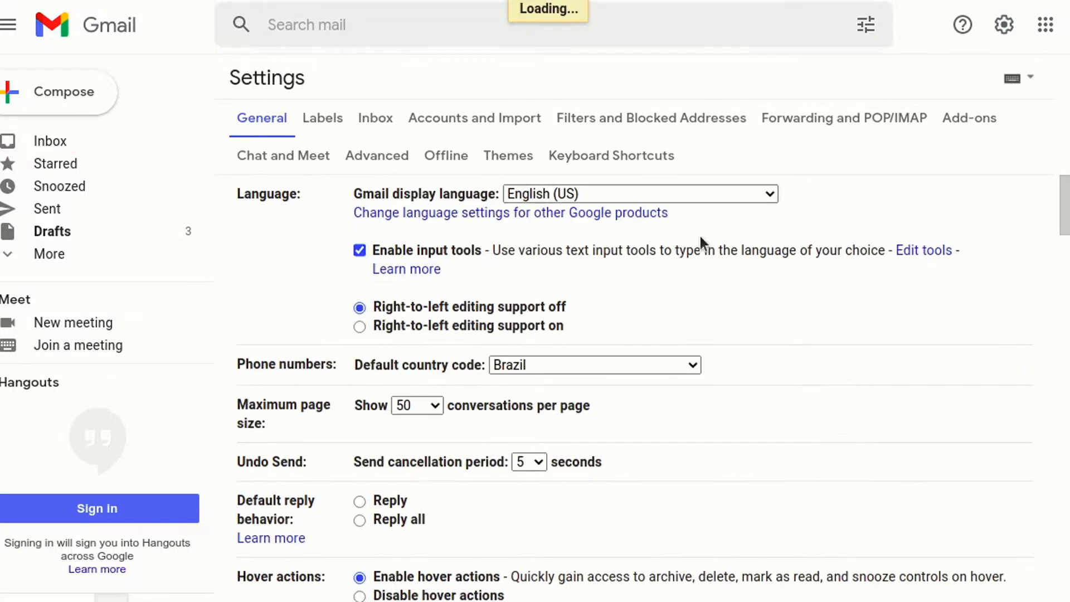
{"action": "mouse_move", "coordinate": [1063, 201]}
{"action": "left_mouse_down"}
{"action": "mouse_move", "coordinate": [1044, 390]}
{"action": "mouse_move", "coordinate": [1016, 501]}
{"action": "left_mouse_up"}
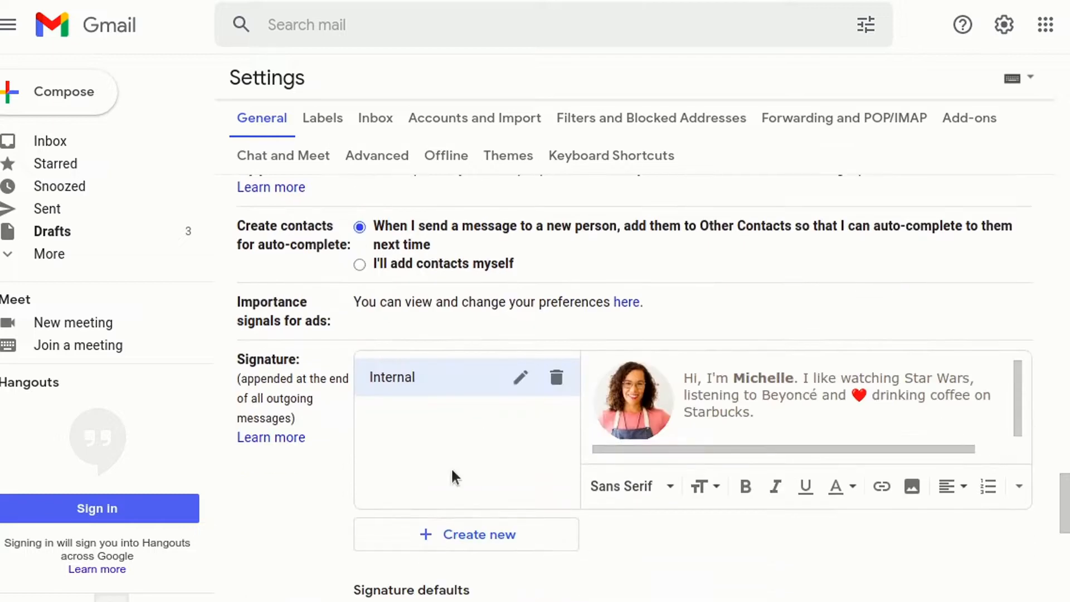
{"action": "left_click", "coordinate": [437, 533]}
{"action": "type", "text": "External"}
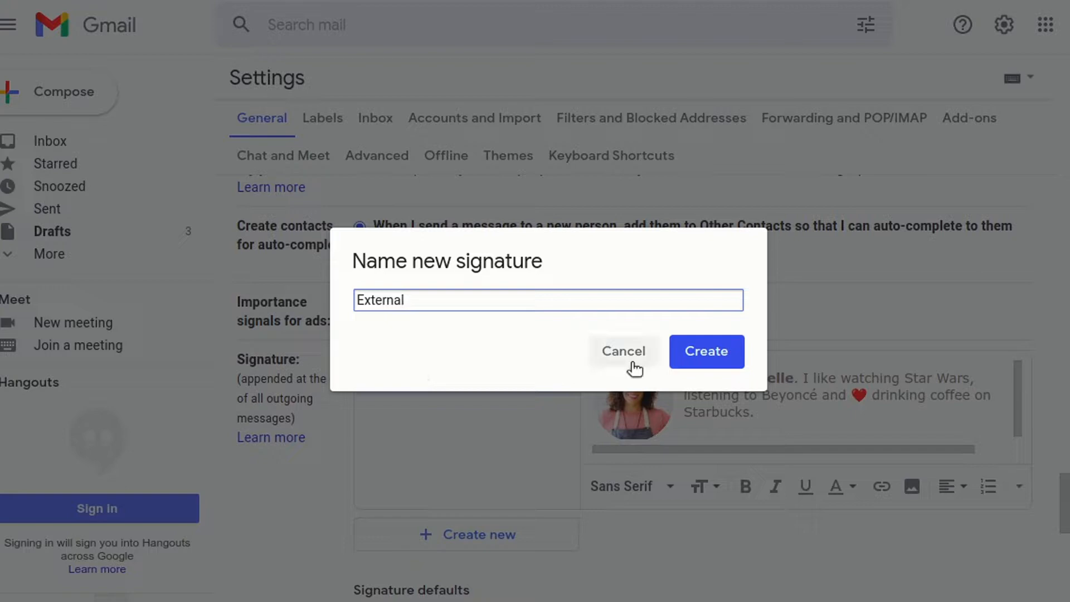
{"action": "left_click", "coordinate": [698, 357]}
{"action": "right_click", "coordinate": [649, 377]}
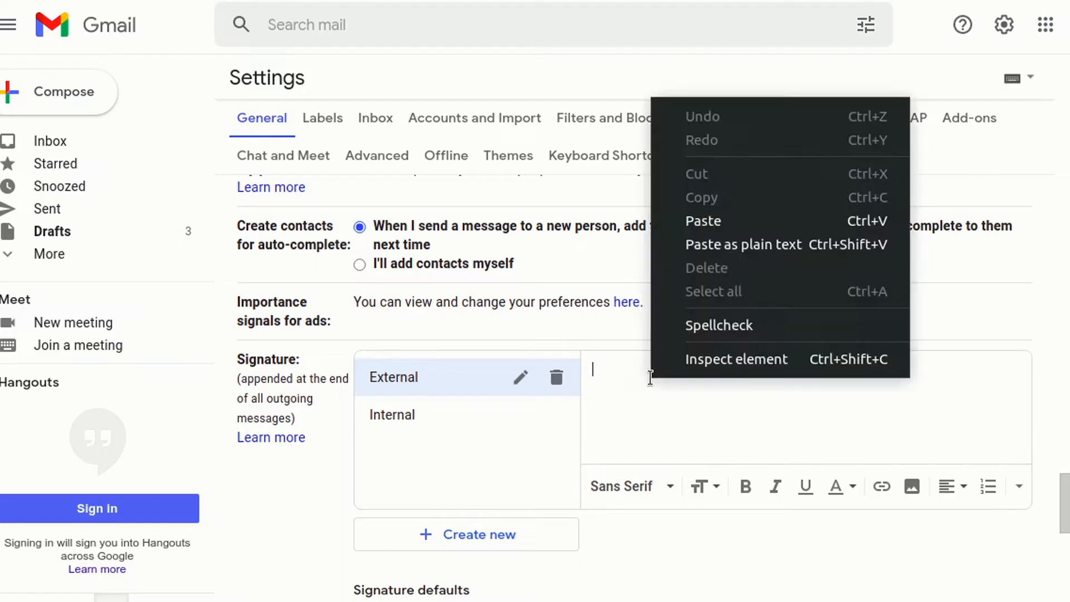
{"action": "left_click", "coordinate": [711, 225]}
Keep Internal as the default signature for new emails and save the settings.
{"action": "scroll", "coordinate": [708, 362], "scroll_direction": "down", "scroll_amount": 5}
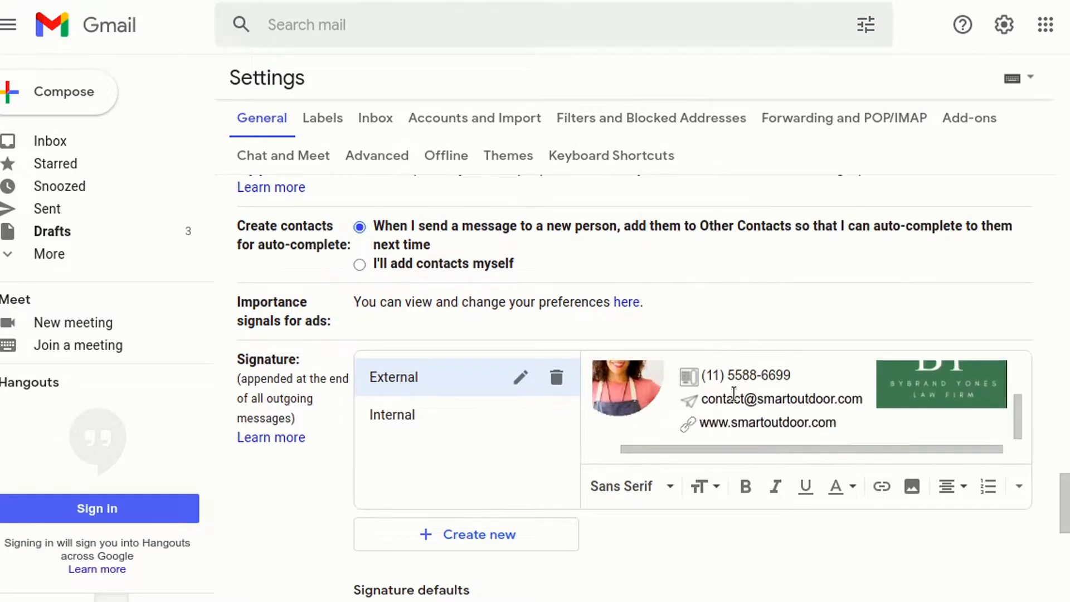
{"action": "scroll", "coordinate": [479, 362], "scroll_direction": "down", "scroll_amount": 4}
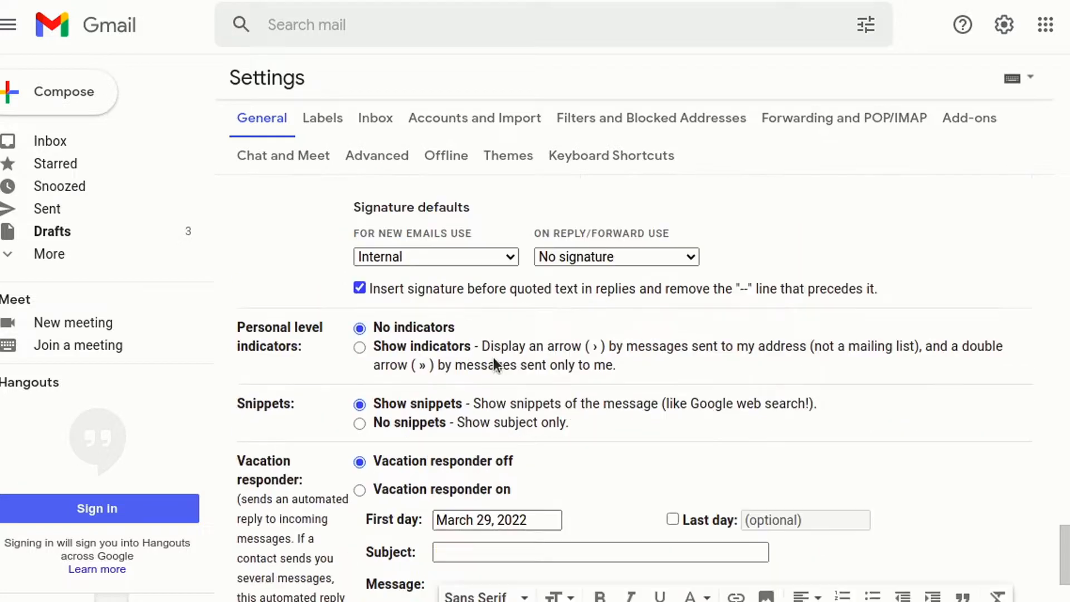
{"action": "scroll", "coordinate": [493, 356], "scroll_direction": "up", "scroll_amount": 1}
{"action": "left_click", "coordinate": [477, 290]}
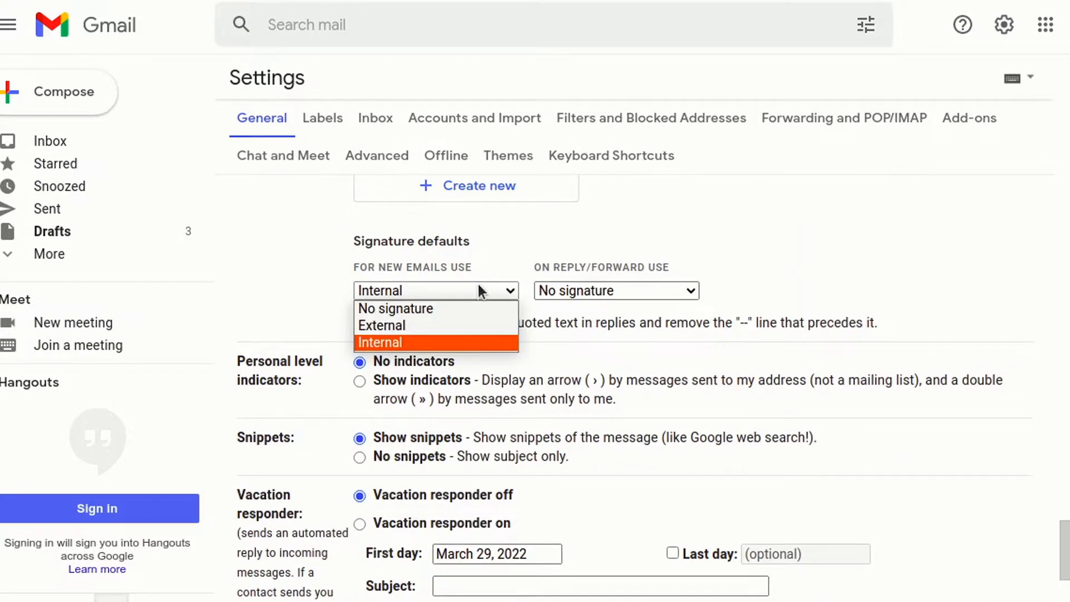
{"action": "left_click", "coordinate": [400, 342]}
{"action": "scroll", "coordinate": [775, 379], "scroll_direction": "down", "scroll_amount": 6}
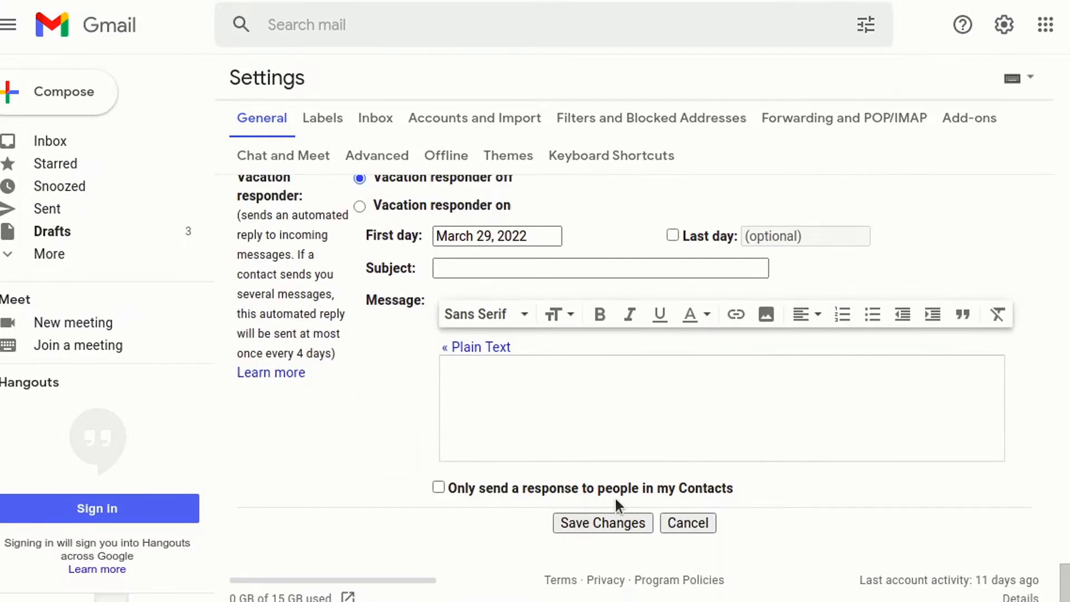
{"action": "left_click", "coordinate": [604, 523]}
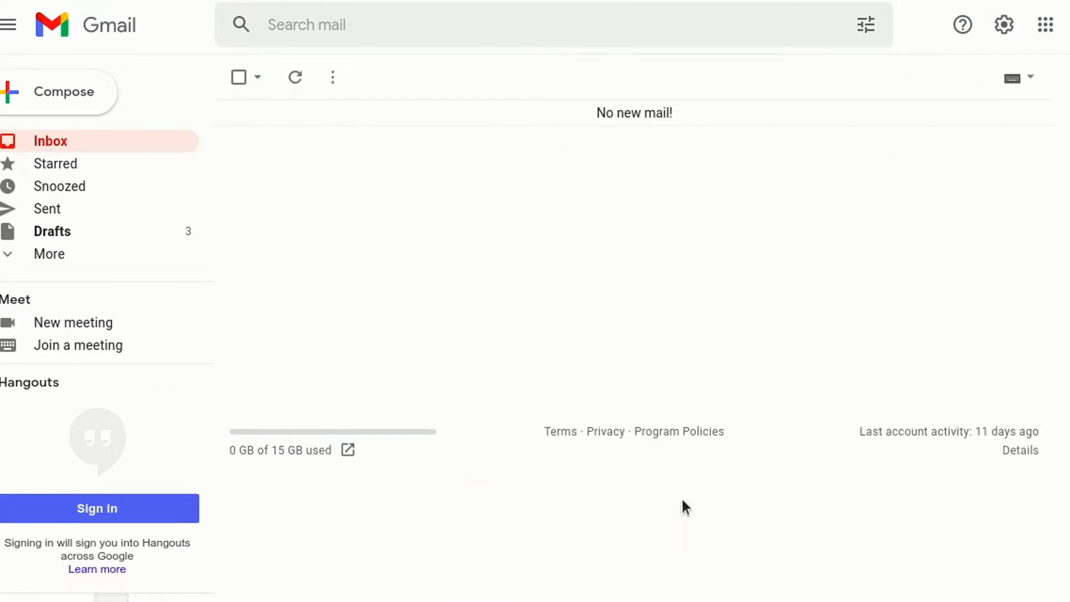
Compose an enlarged new draft with subject 'Test' and the greeting 'Hi,'.
{"action": "left_click", "coordinate": [72, 98]}
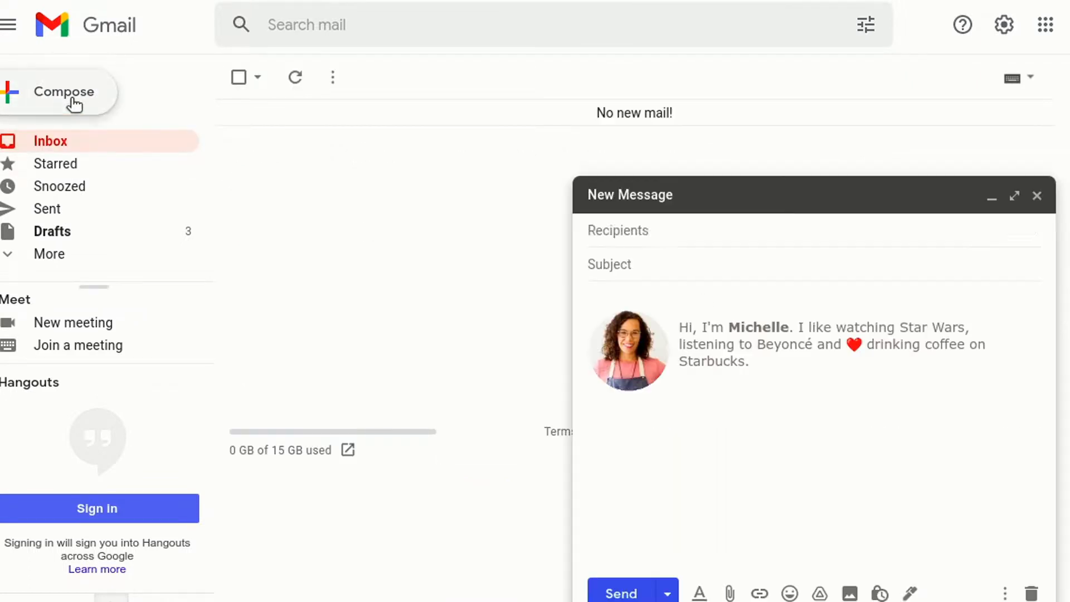
{"action": "left_click", "coordinate": [1017, 202]}
{"action": "left_click", "coordinate": [278, 120]}
{"action": "type", "text": "Tes"}
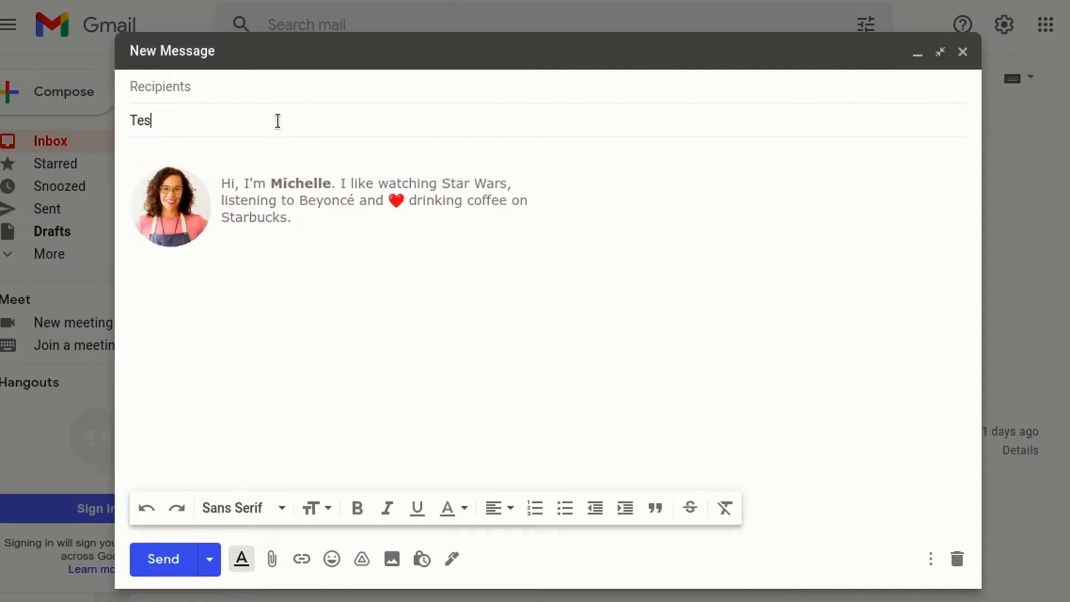
{"action": "key", "text": "Tab"}
{"action": "type", "text": "Hi"}
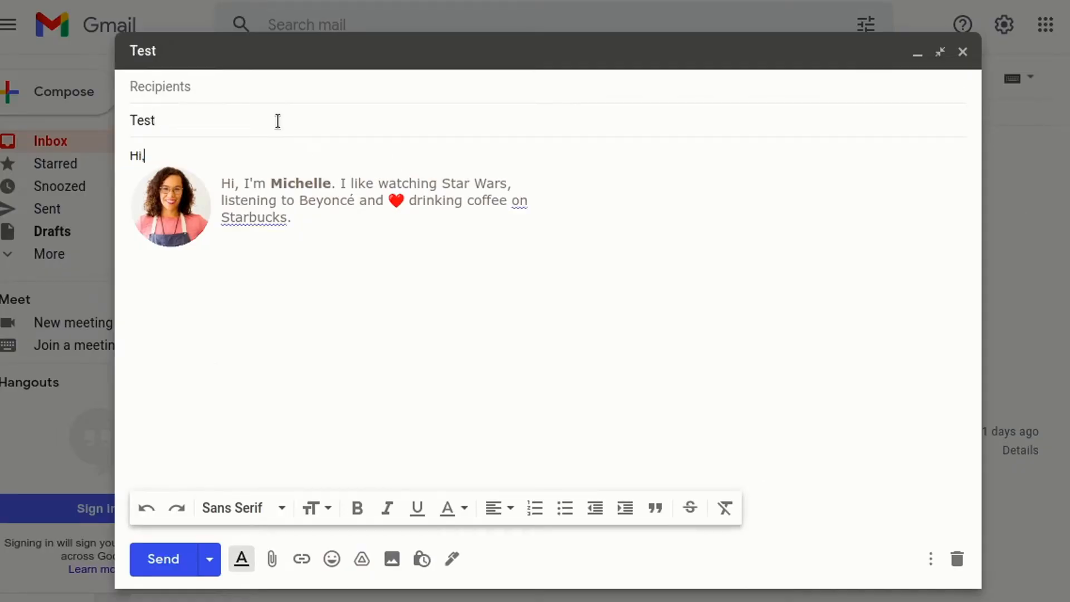
{"action": "type", "text": ","}
{"action": "key", "text": "Return"}
{"action": "key", "text": "Return"}
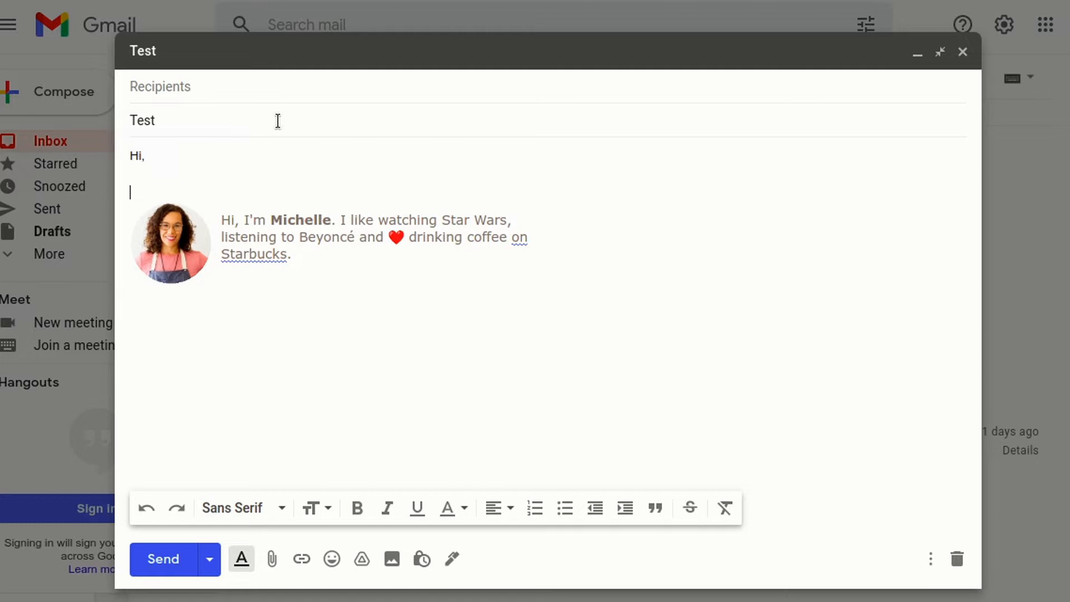
Switch the draft's signature between External and Internal from the signature menu.
{"action": "left_click", "coordinate": [454, 555]}
{"action": "left_click", "coordinate": [508, 499]}
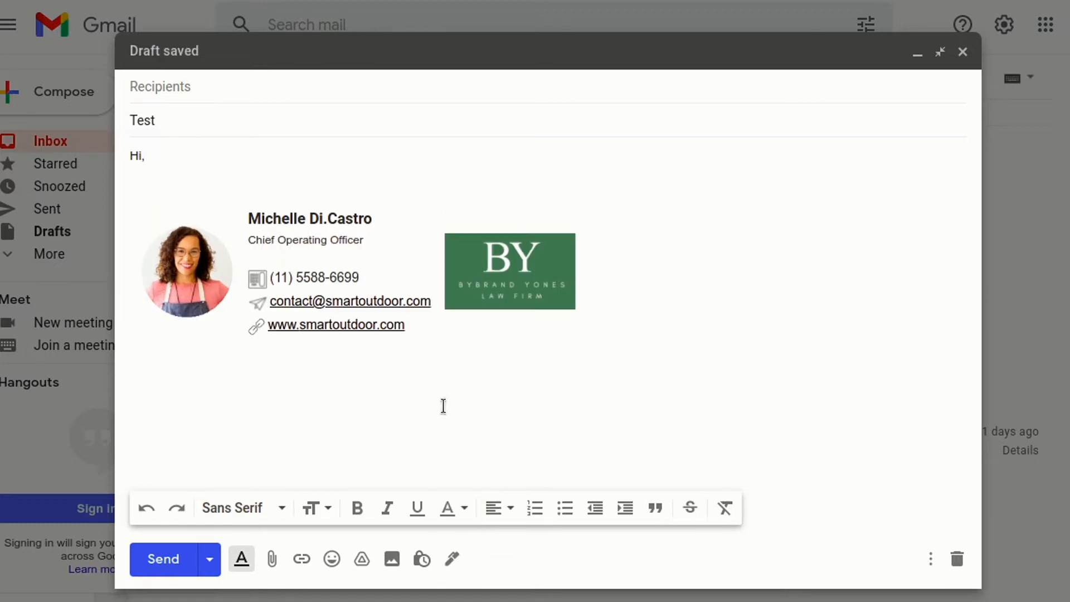
{"action": "left_click", "coordinate": [457, 557]}
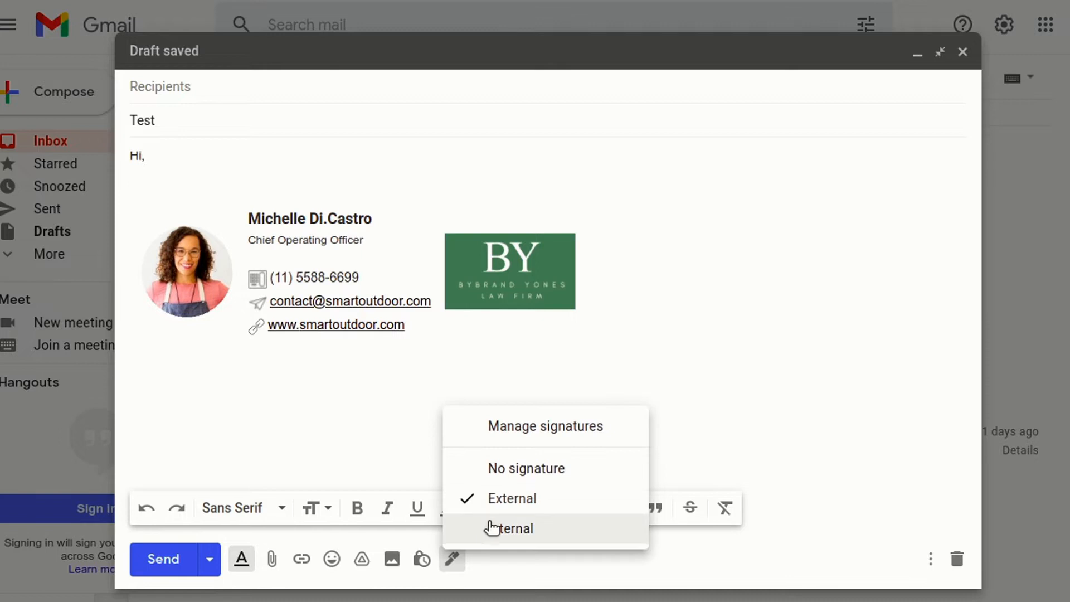
{"action": "left_click", "coordinate": [490, 526]}
{"action": "left_click", "coordinate": [454, 559]}
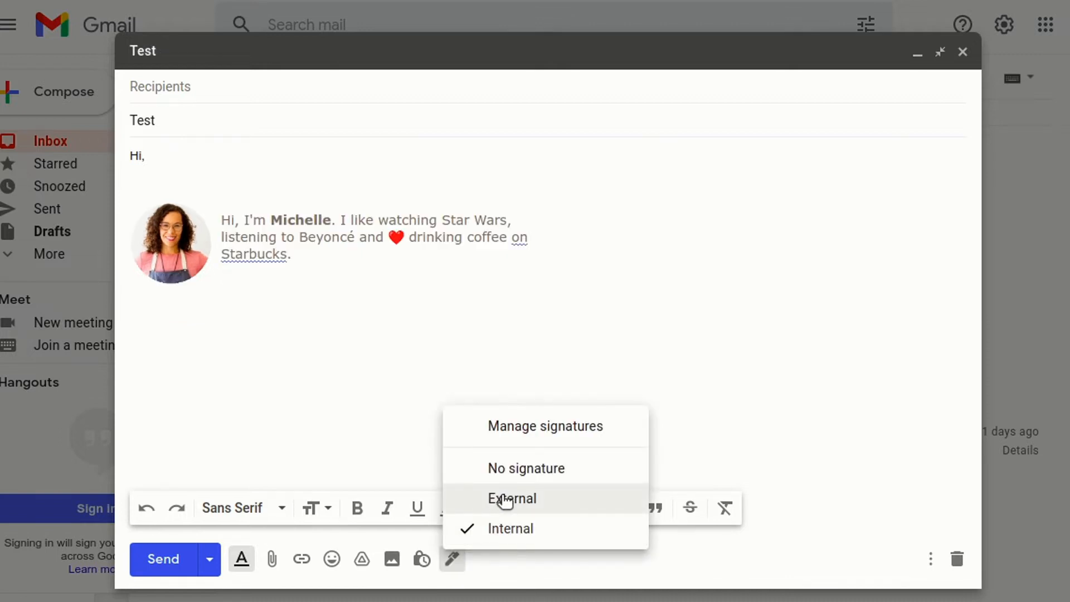
{"action": "left_click", "coordinate": [504, 500]}
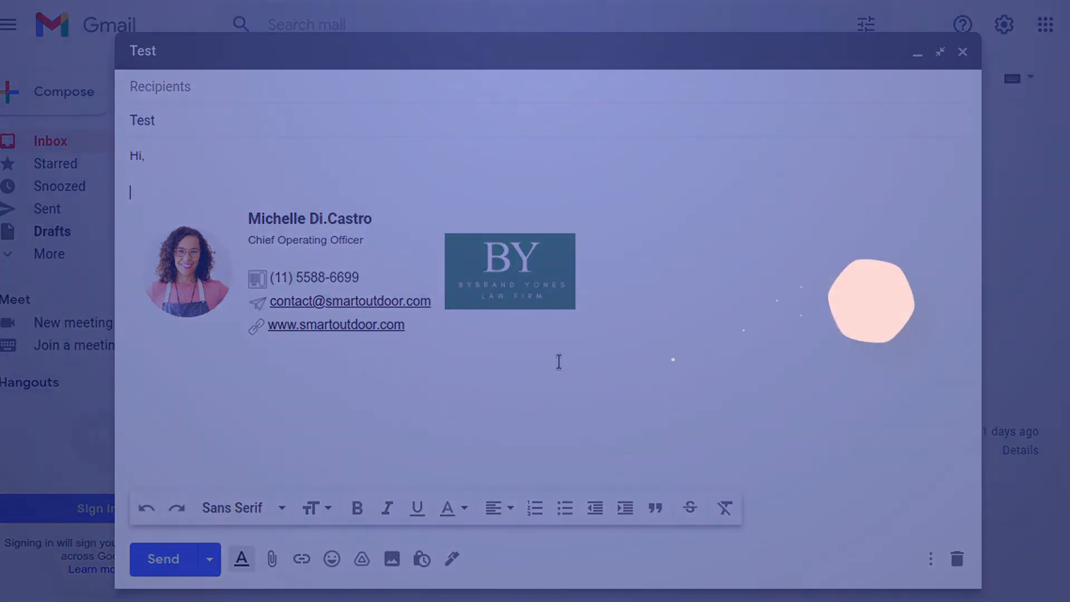